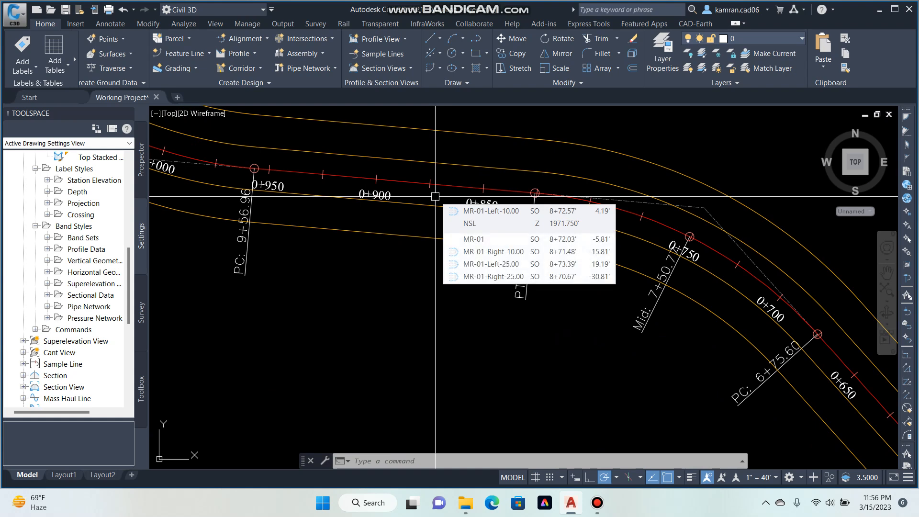
Turn on the major and minor contours in the plan display of the NSL surface's style
scroll(434, 196, down, 6)
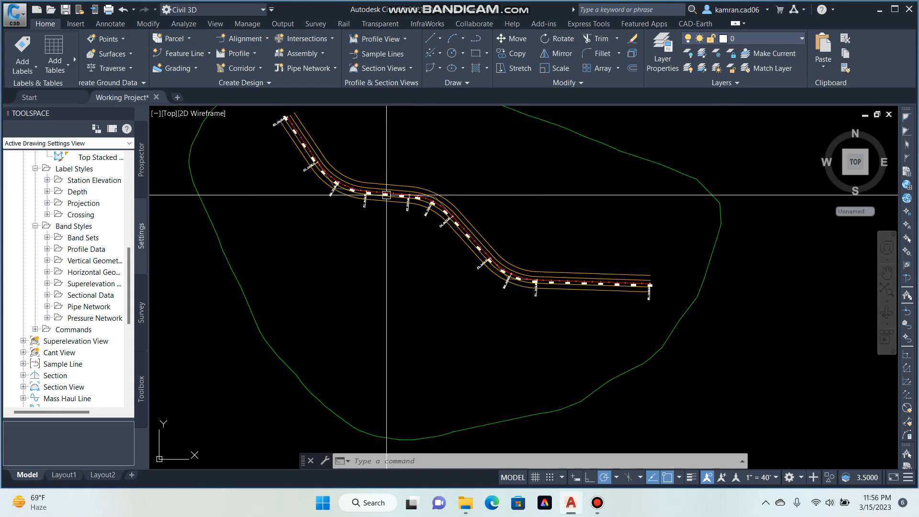
middle_drag(687, 293, 493, 301)
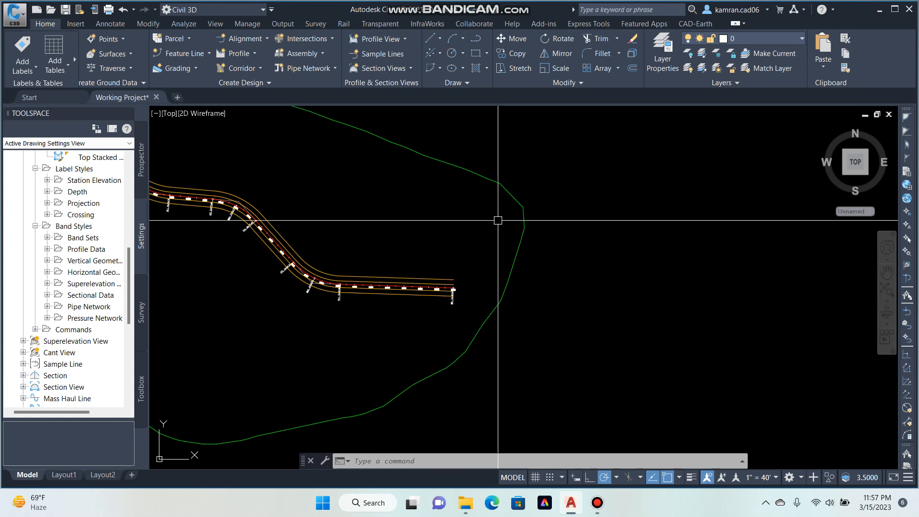
scroll(494, 215, down, 3)
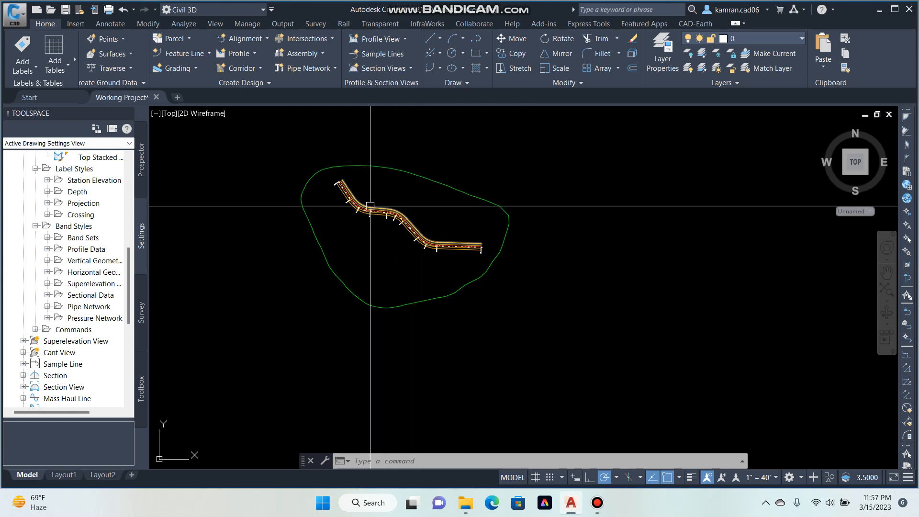
click(378, 167)
right_click(378, 167)
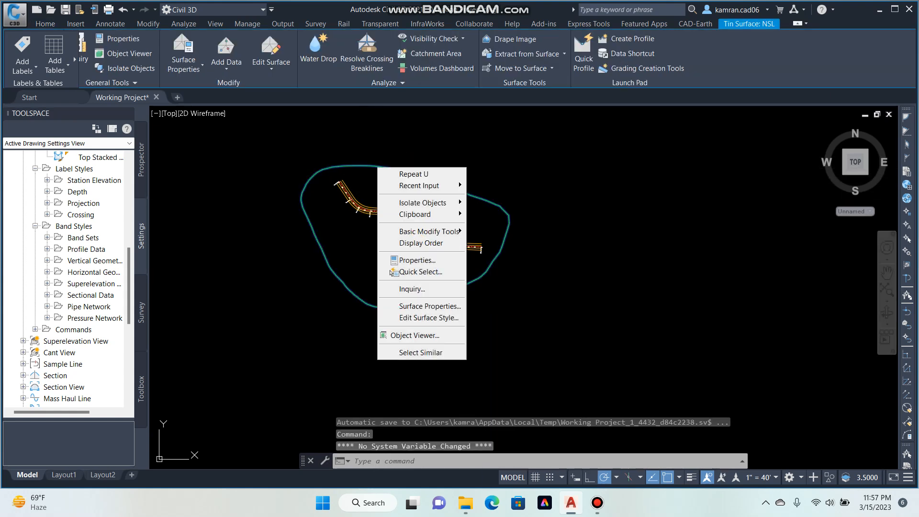
click(428, 317)
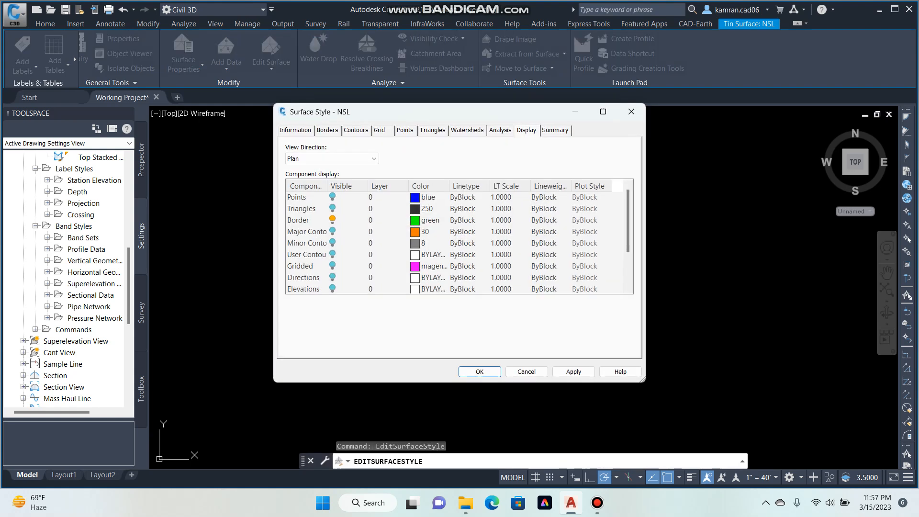
click(333, 231)
click(333, 243)
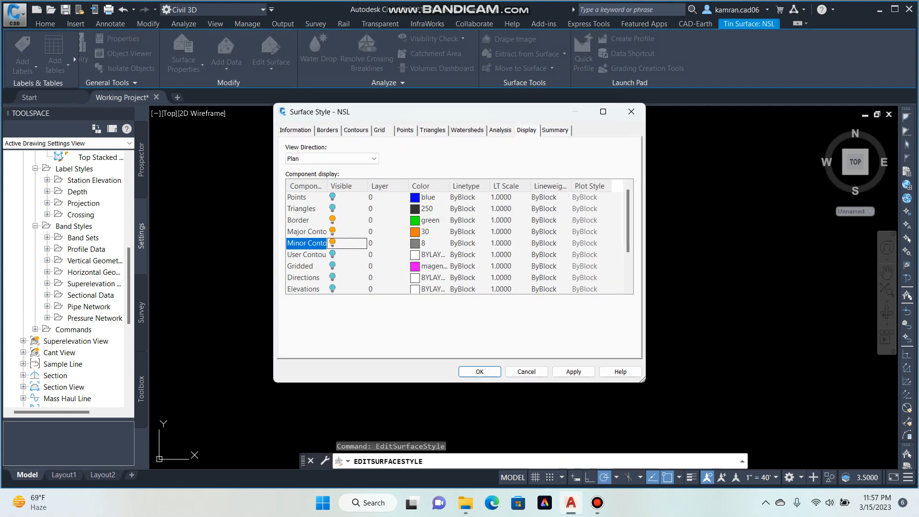
click(479, 371)
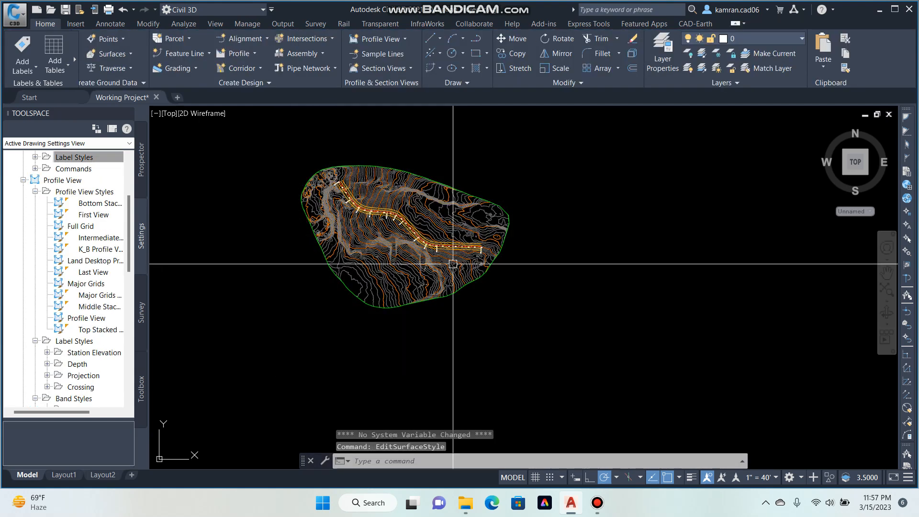
Create a surface profile for alignment MR-01 by adding the NSL surface over the full station range
scroll(443, 241, up, 2)
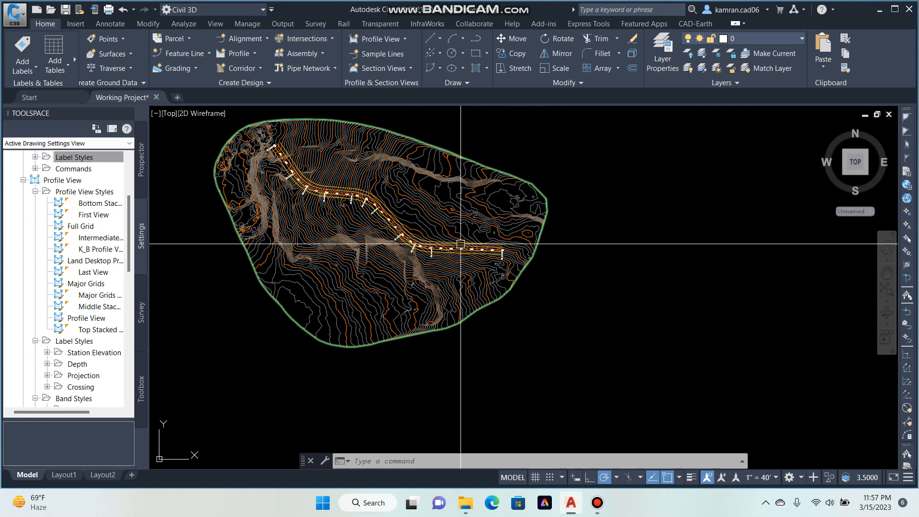
click(238, 53)
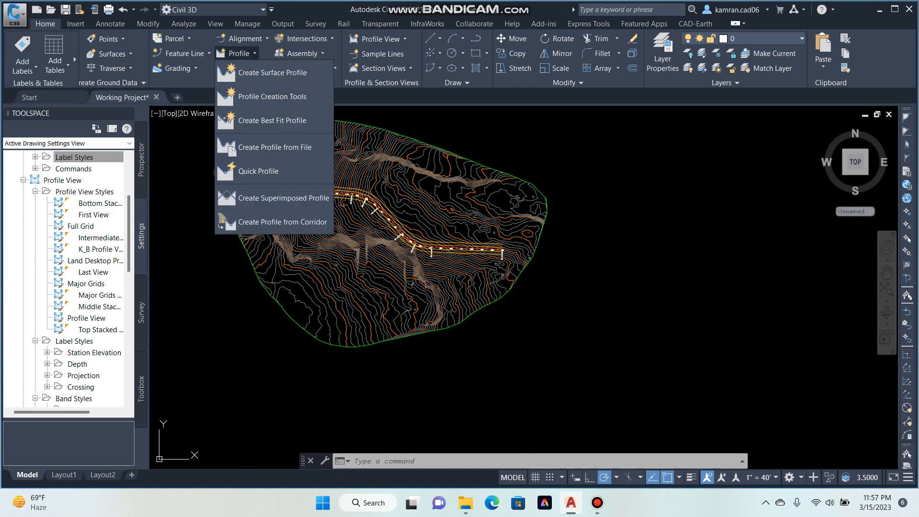
click(272, 72)
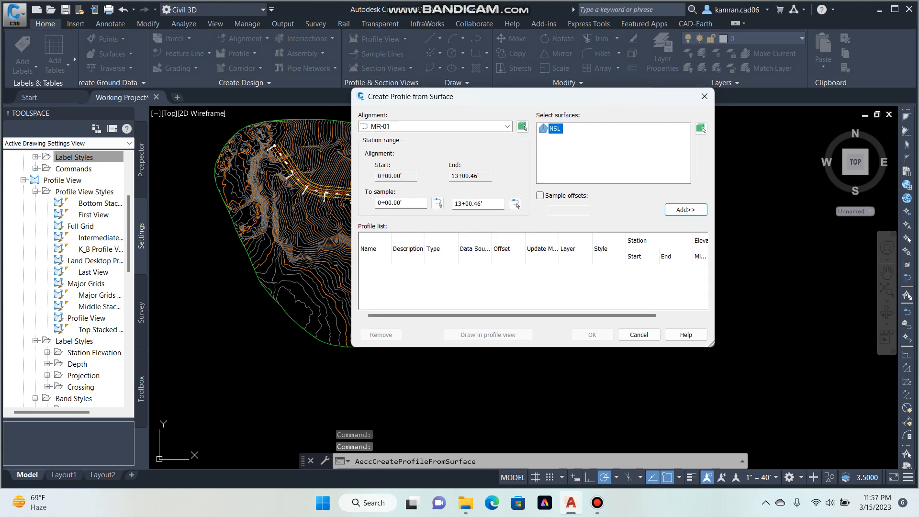
click(507, 126)
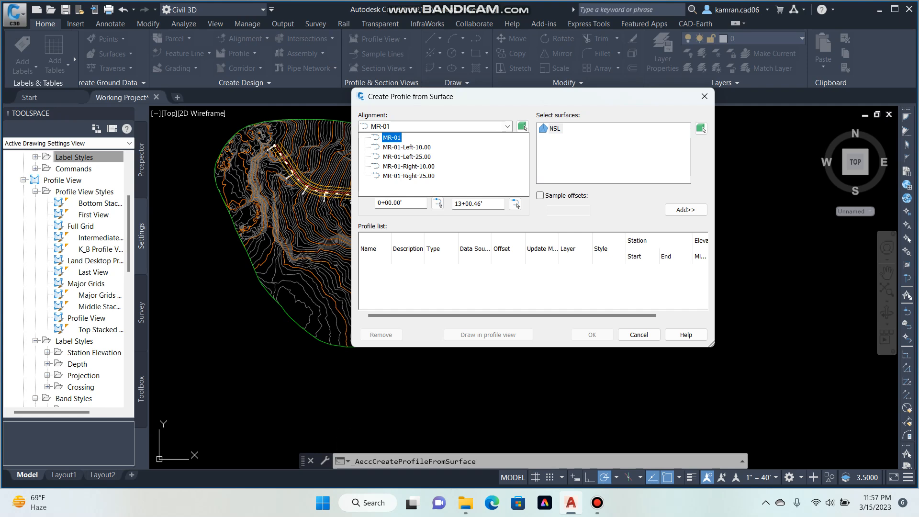
key(Return)
click(603, 155)
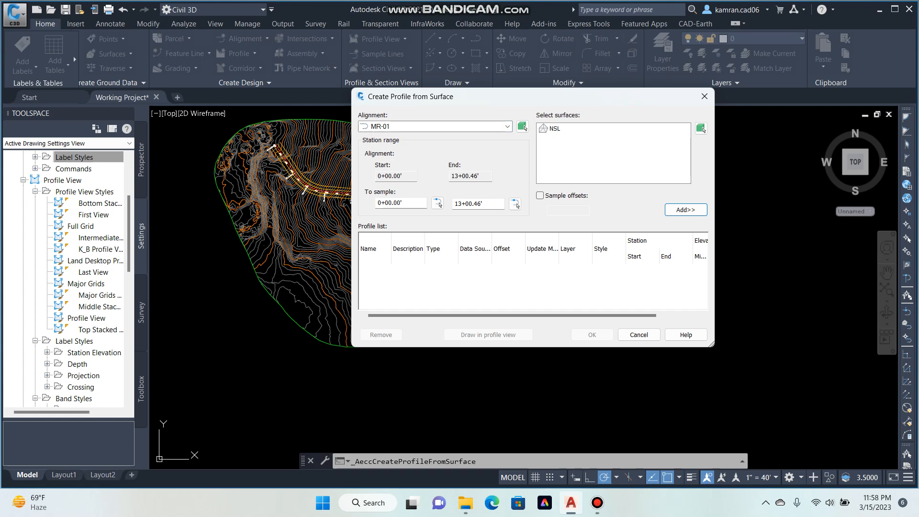
click(555, 129)
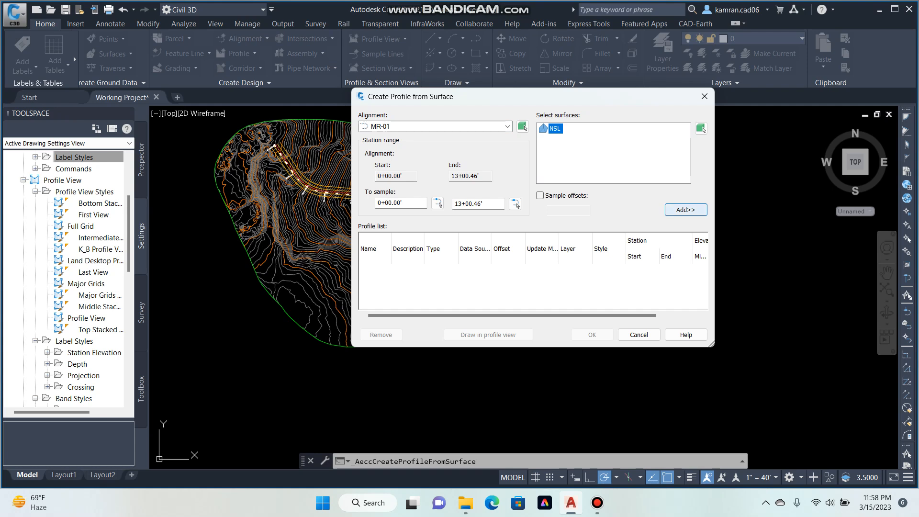
click(685, 209)
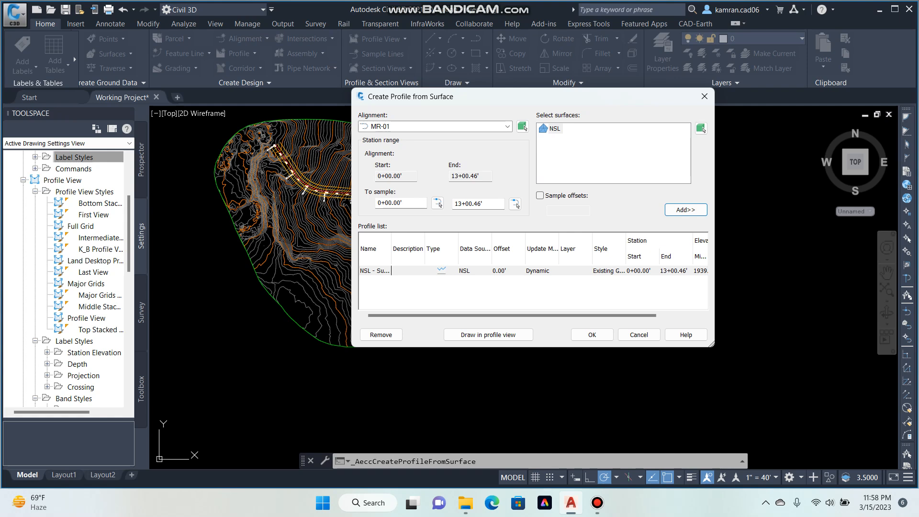
click(555, 129)
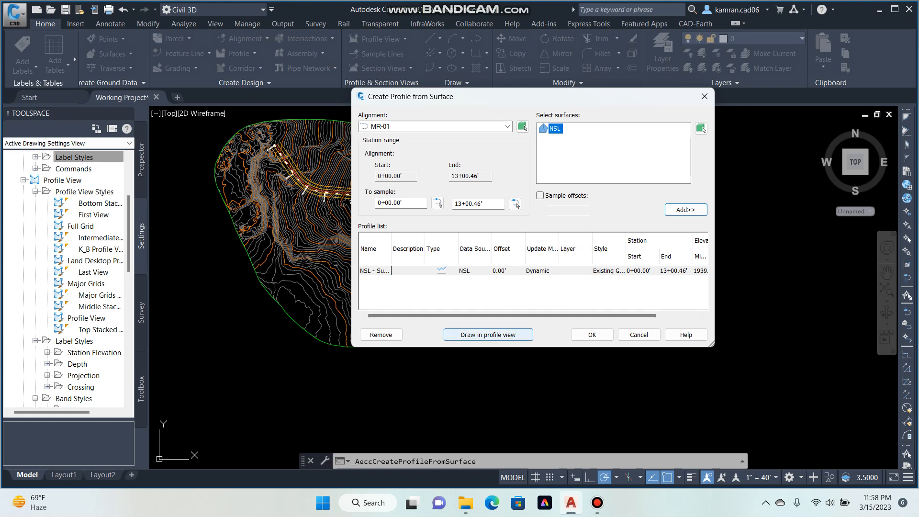
Draw the MR-01 profile view with the K_B Profile View style and K_B Profile Bands, placing it in the empty area east of the surface
click(488, 334)
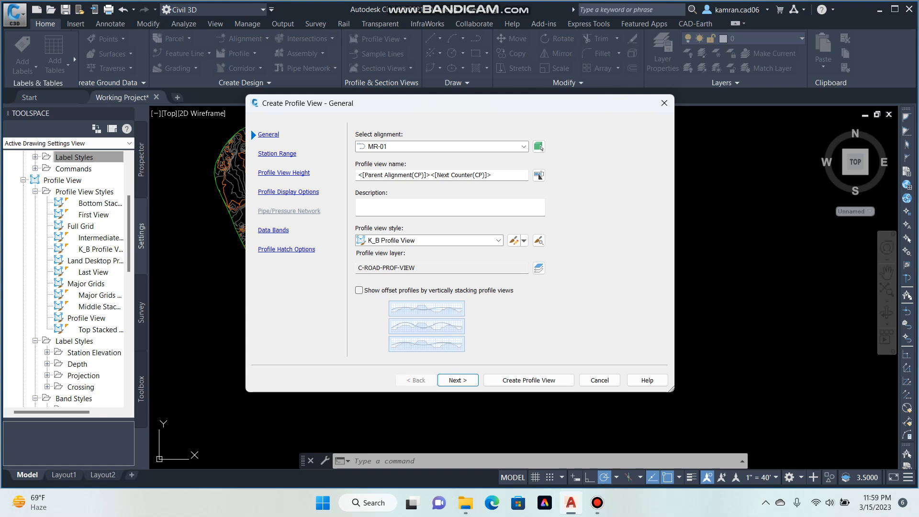
click(457, 380)
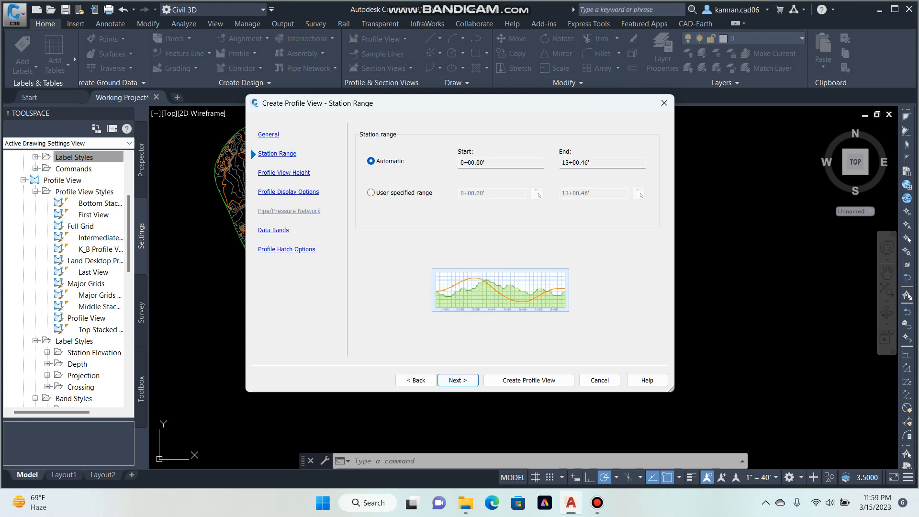
click(457, 380)
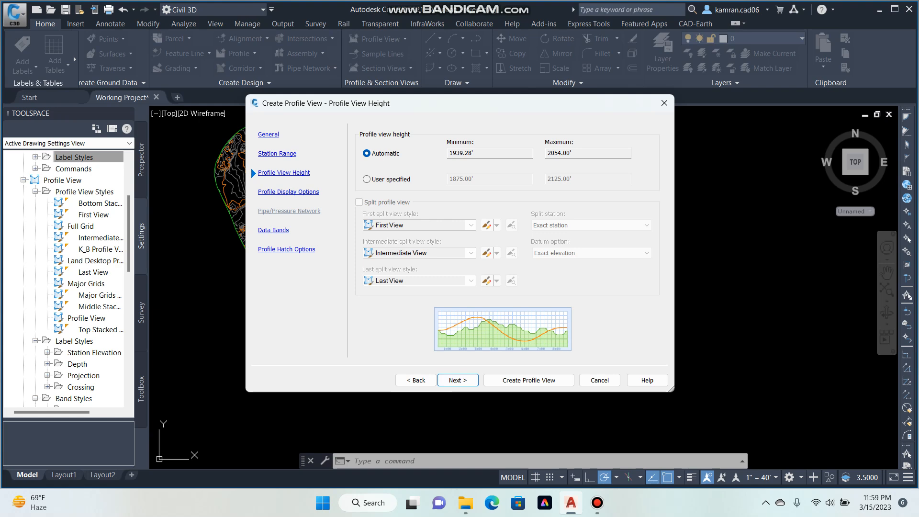
click(458, 380)
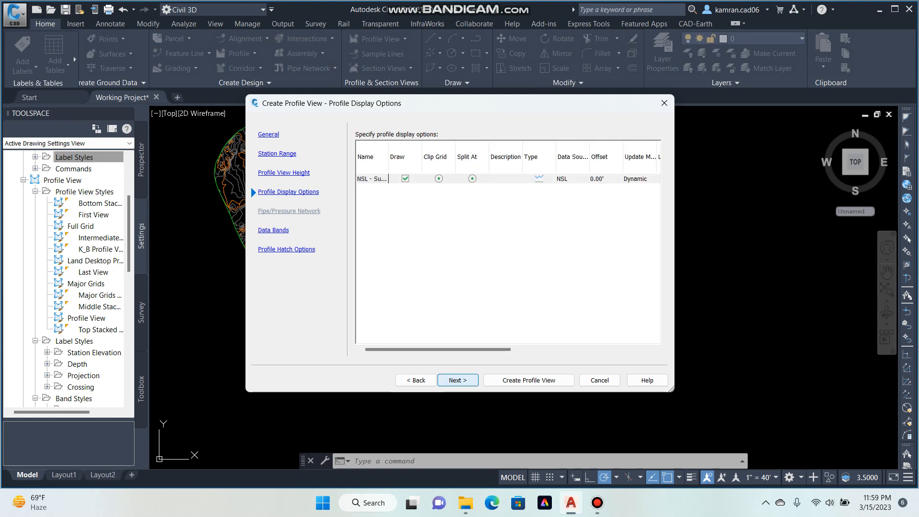
key(Return)
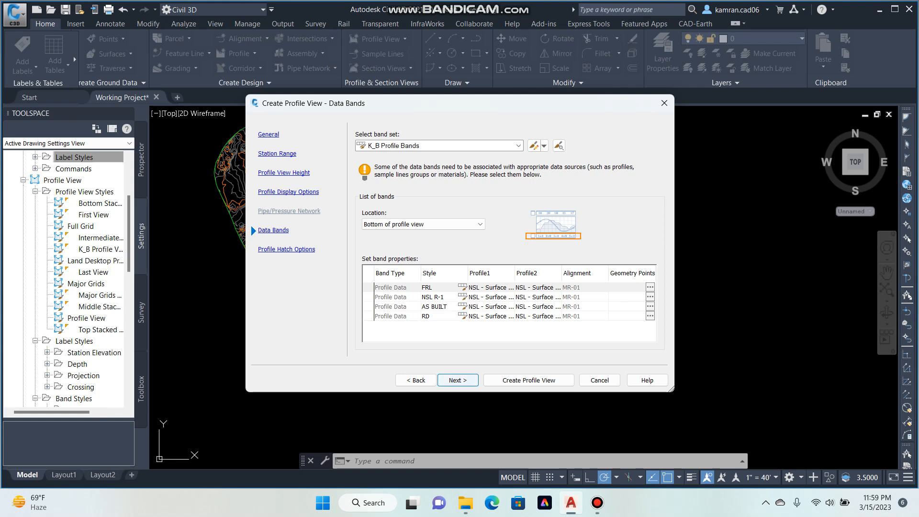
key(Return)
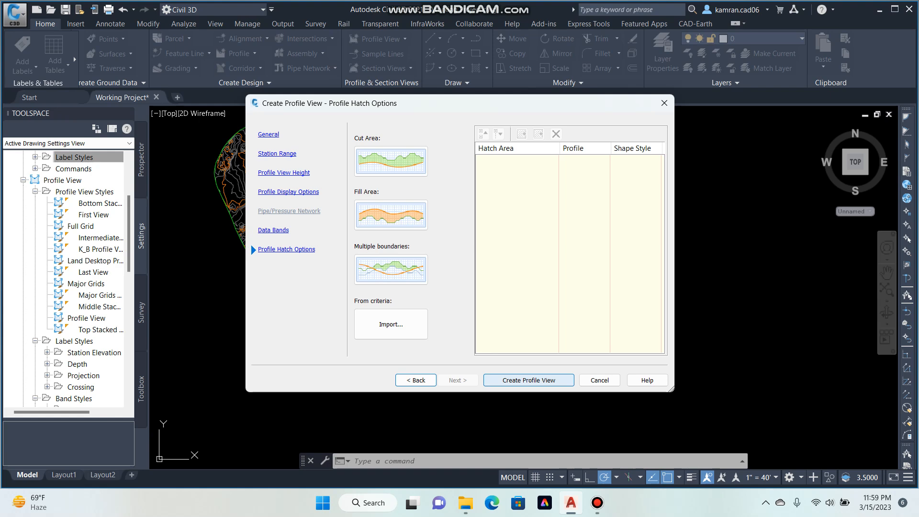
key(Return)
scroll(490, 279, down, 3)
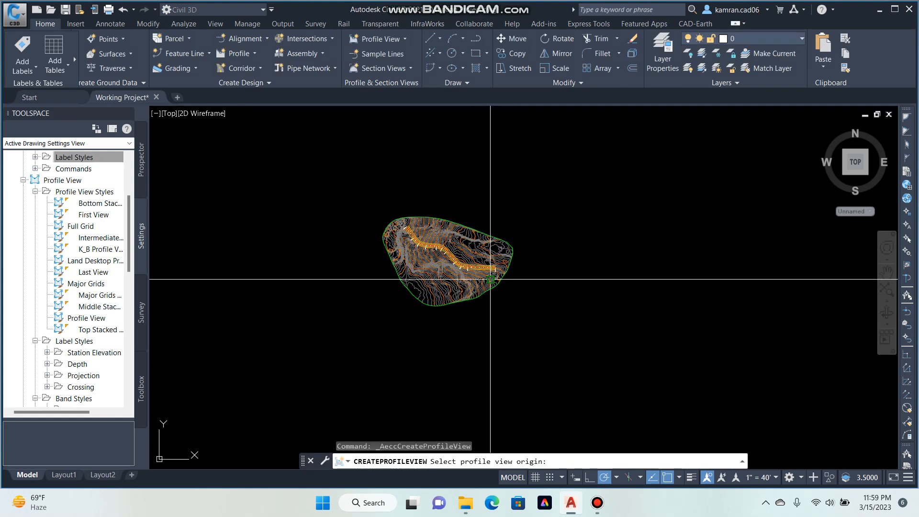
scroll(545, 272, up, 4)
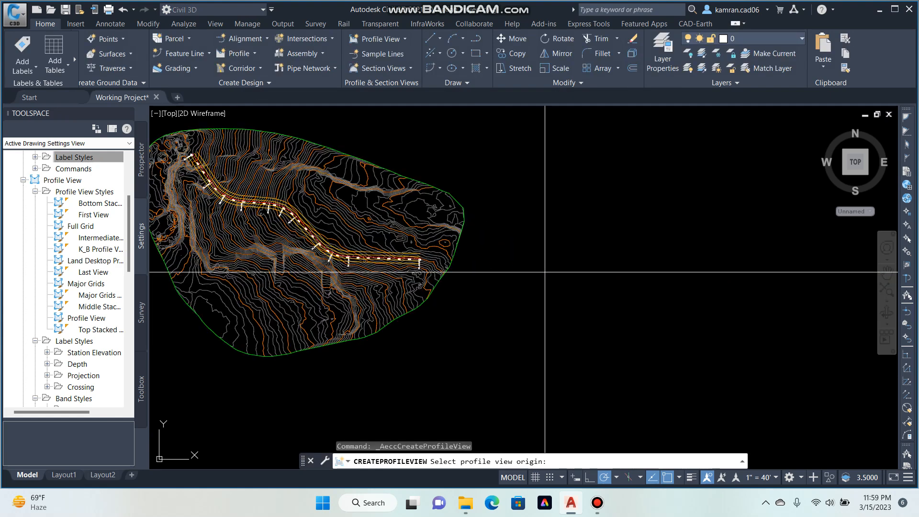
click(545, 272)
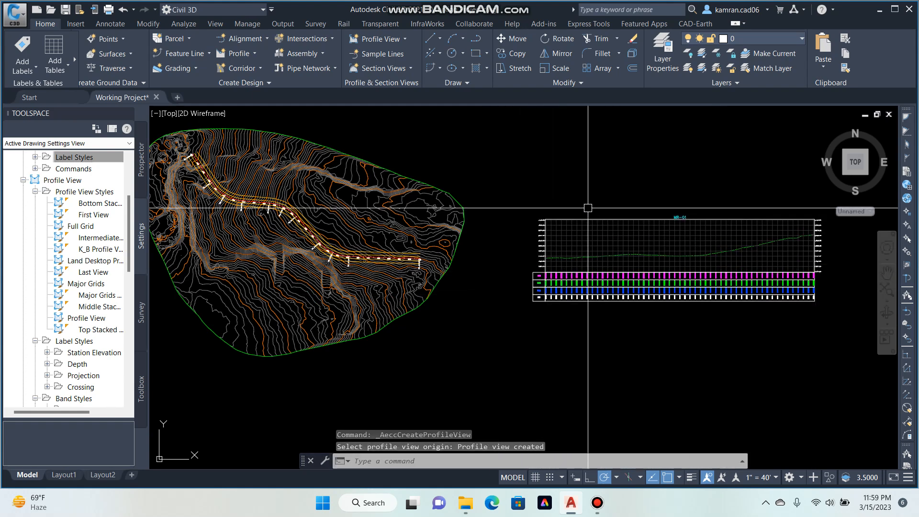
Examine the MR-01 profile view, checking the ground line, elevation axis and the FRL, NSL, PGL and RD data bands
scroll(587, 226, up, 3)
scroll(550, 232, down, 4)
scroll(459, 221, up, 2)
scroll(459, 221, up, 4)
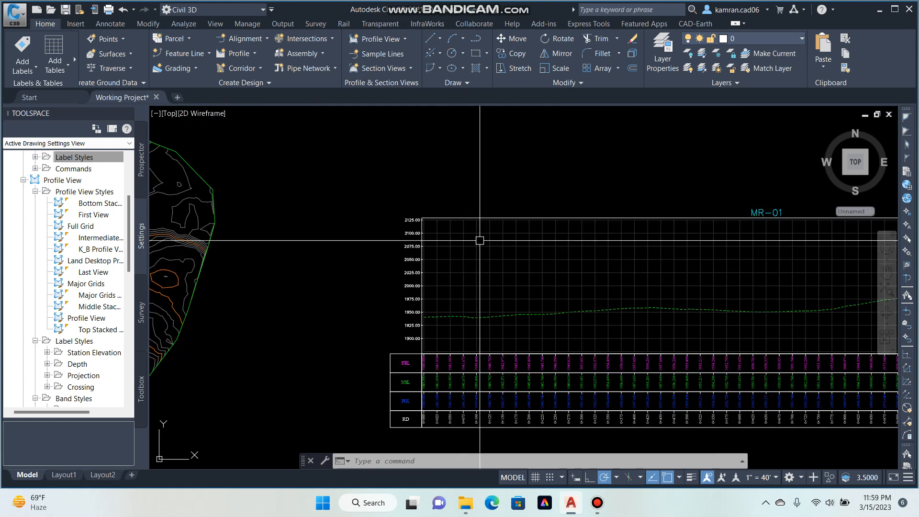
scroll(404, 221, down, 4)
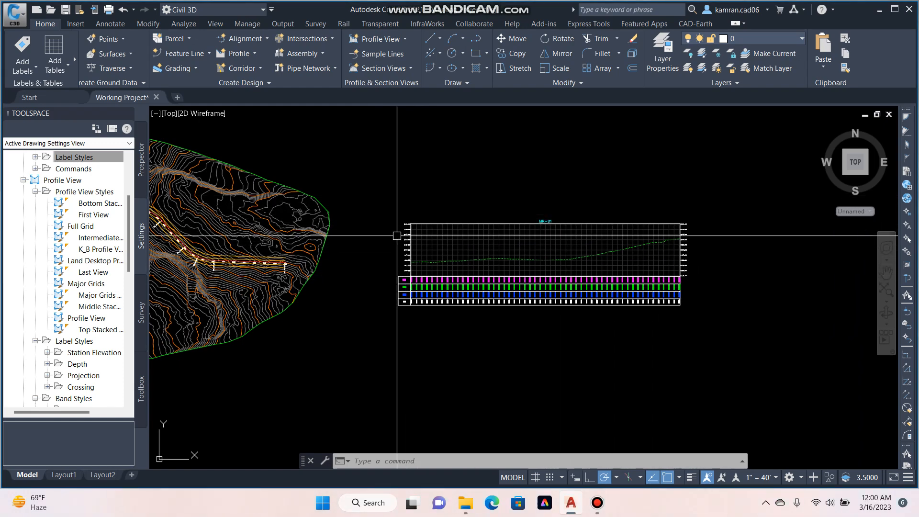
scroll(403, 265, up, 4)
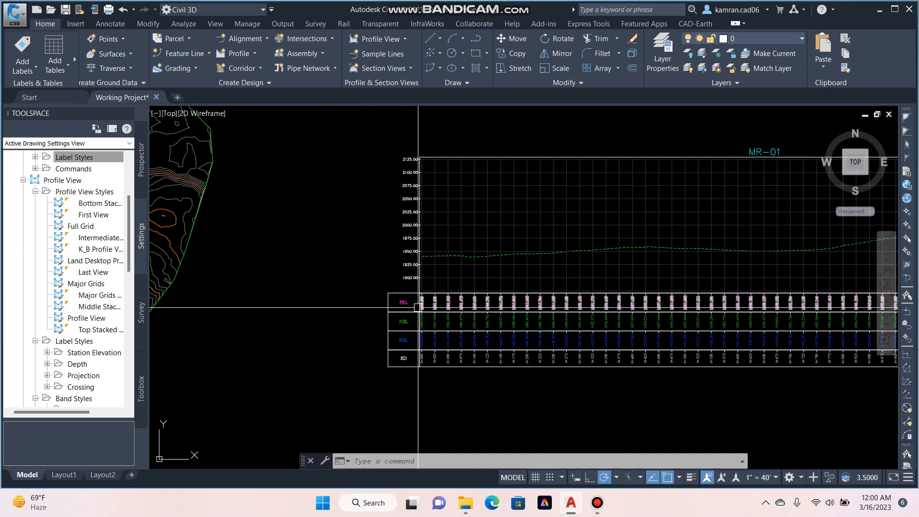
scroll(363, 283, down, 2)
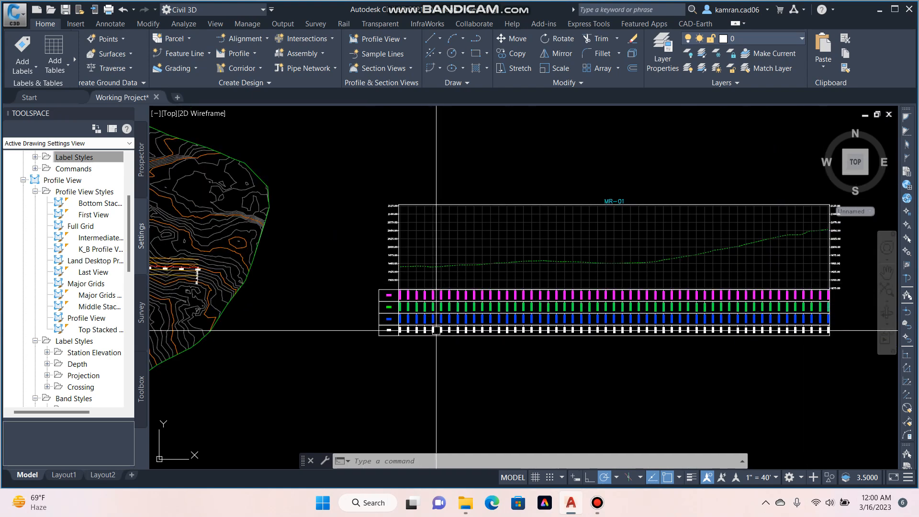
scroll(396, 298, up, 8)
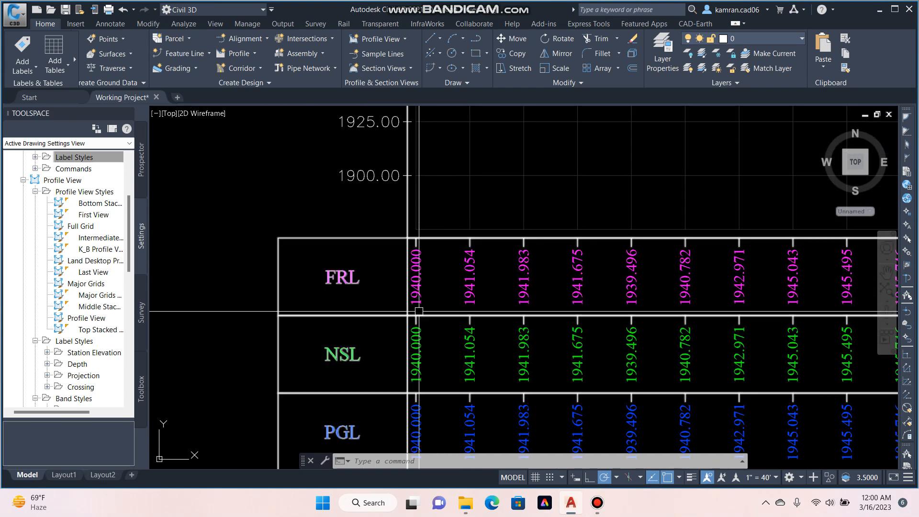
scroll(428, 308, down, 5)
scroll(420, 303, up, 5)
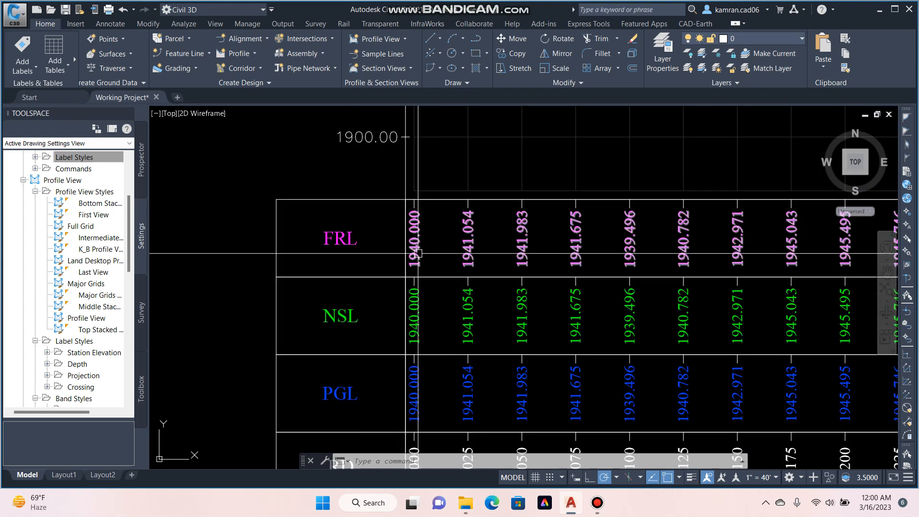
scroll(412, 259, down, 5)
scroll(413, 258, down, 2)
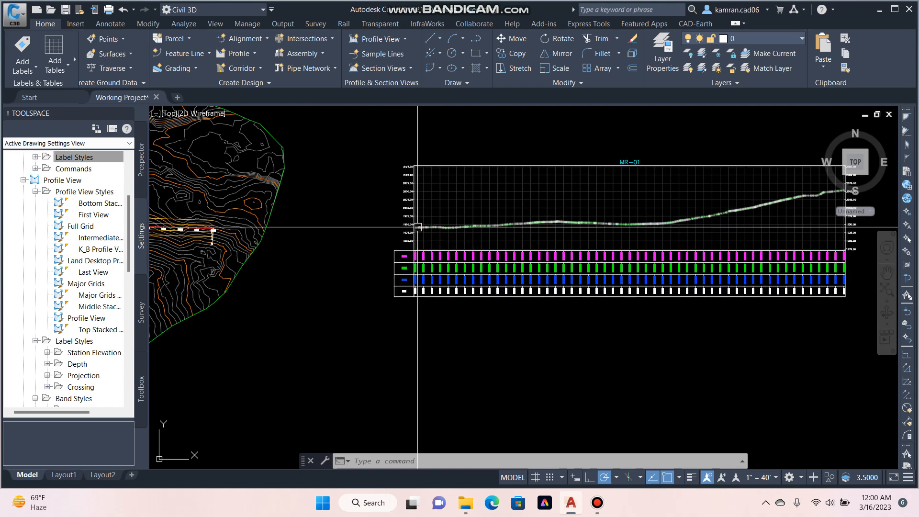
scroll(418, 267, up, 4)
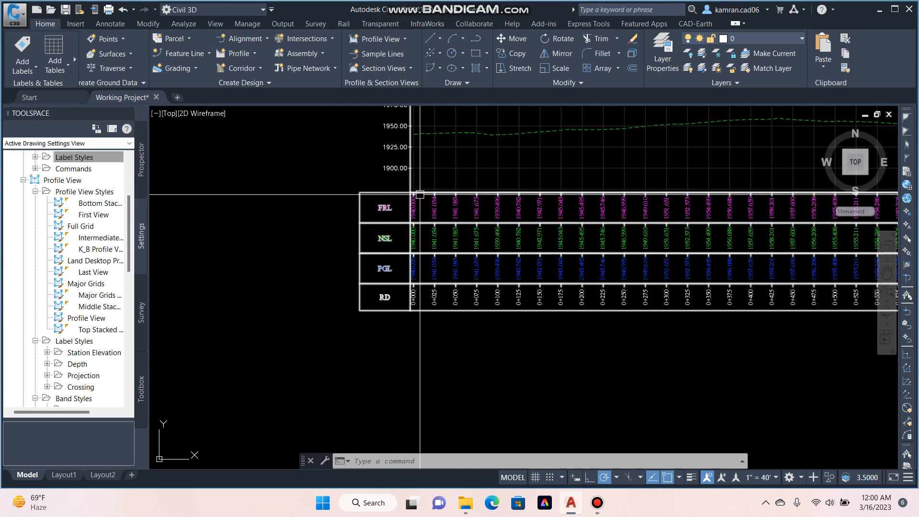
mouse_move(420, 257)
middle_down()
mouse_move(386, 347)
mouse_move(372, 356)
middle_up()
scroll(384, 267, down, 2)
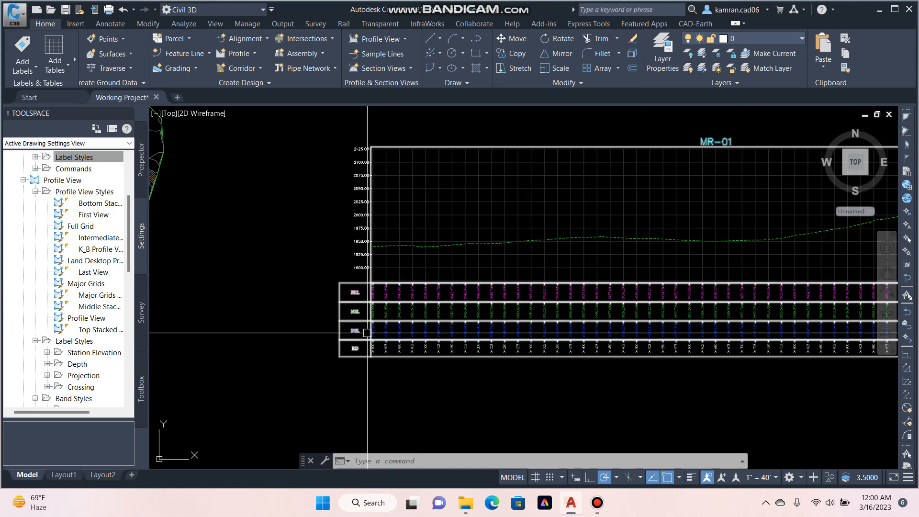
scroll(381, 282, up, 3)
scroll(324, 272, up, 2)
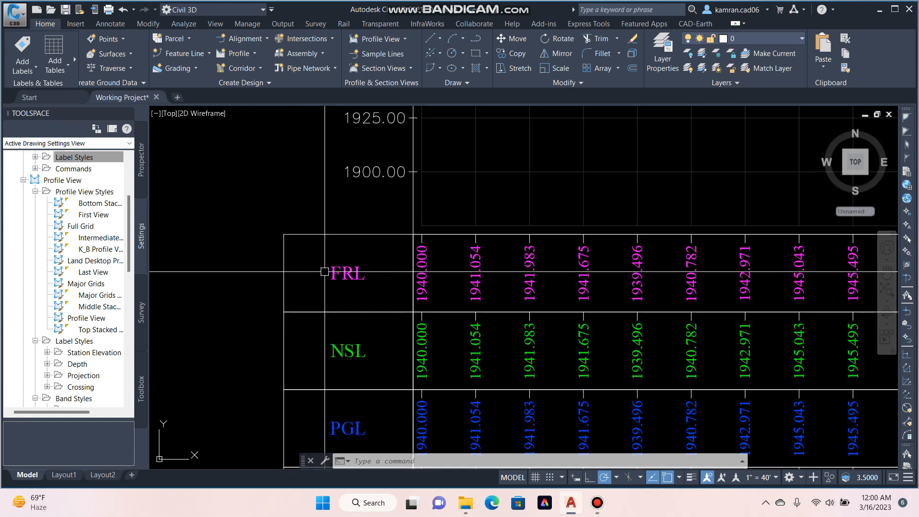
scroll(324, 272, down, 4)
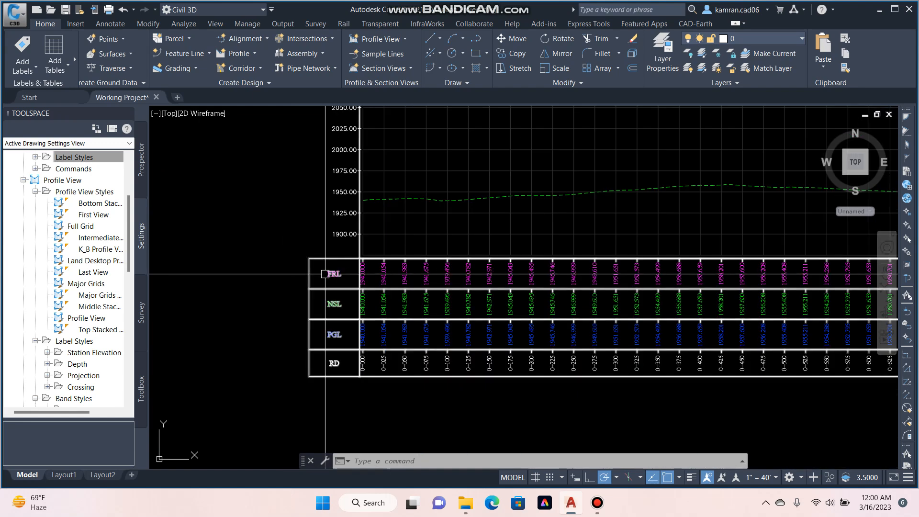
Remove the AS BUILT band, shown as PGL, from the bottom bands of the MR-01 profile view
scroll(387, 224, down, 3)
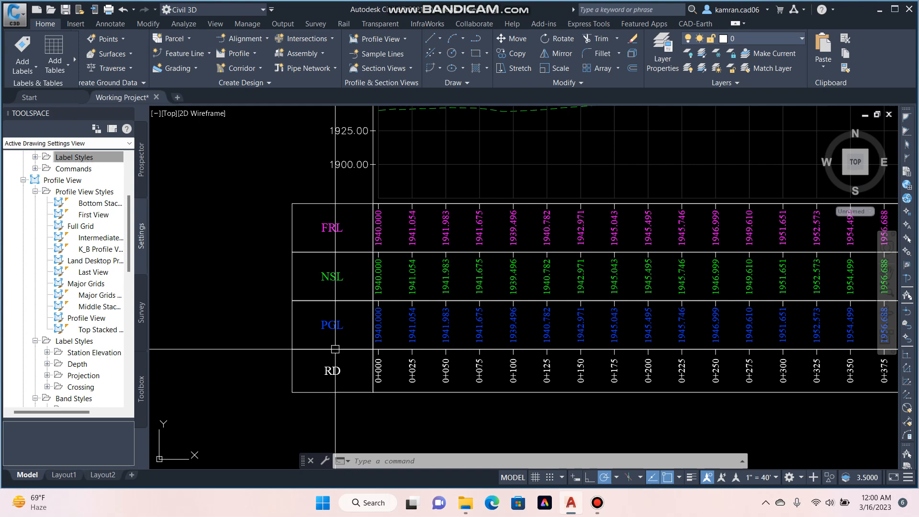
click(383, 217)
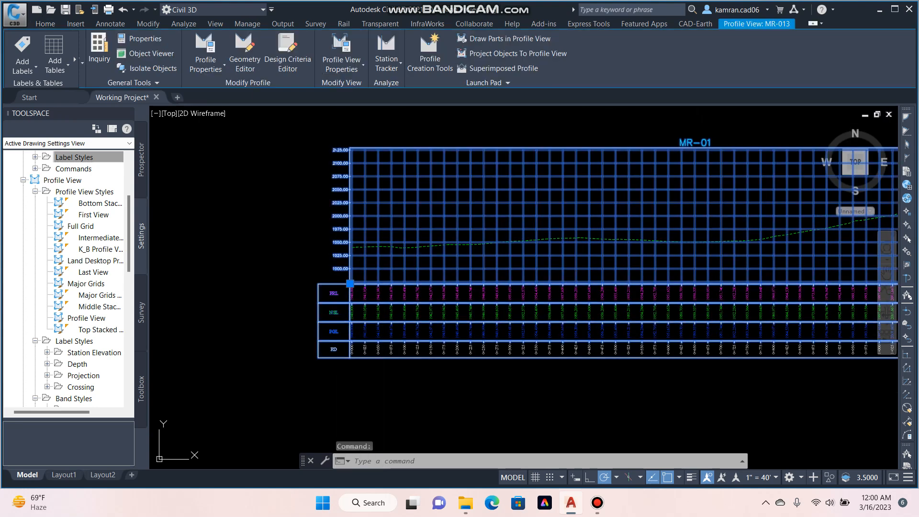
right_click(383, 216)
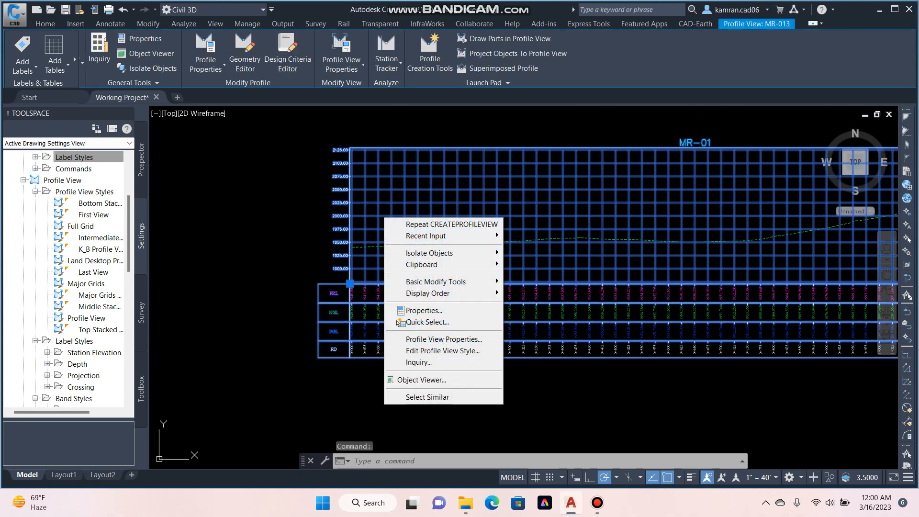
click(430, 339)
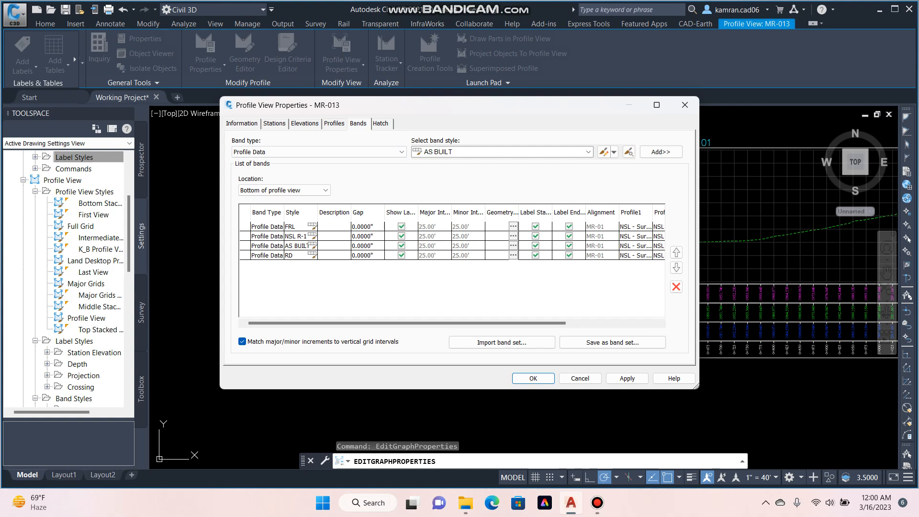
click(302, 246)
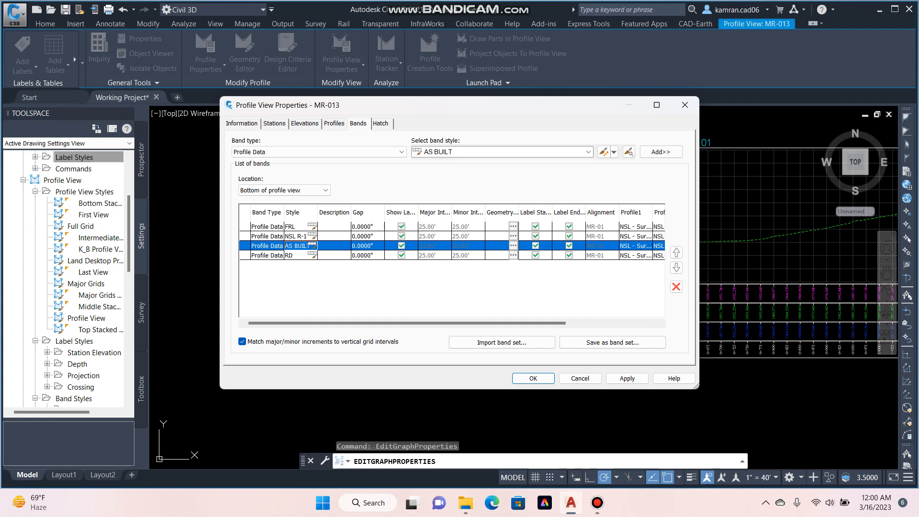
click(676, 286)
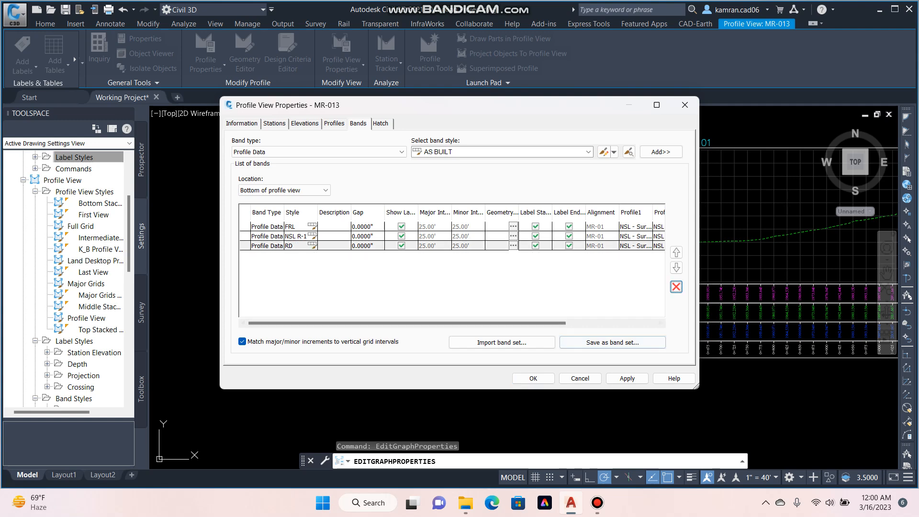
click(533, 378)
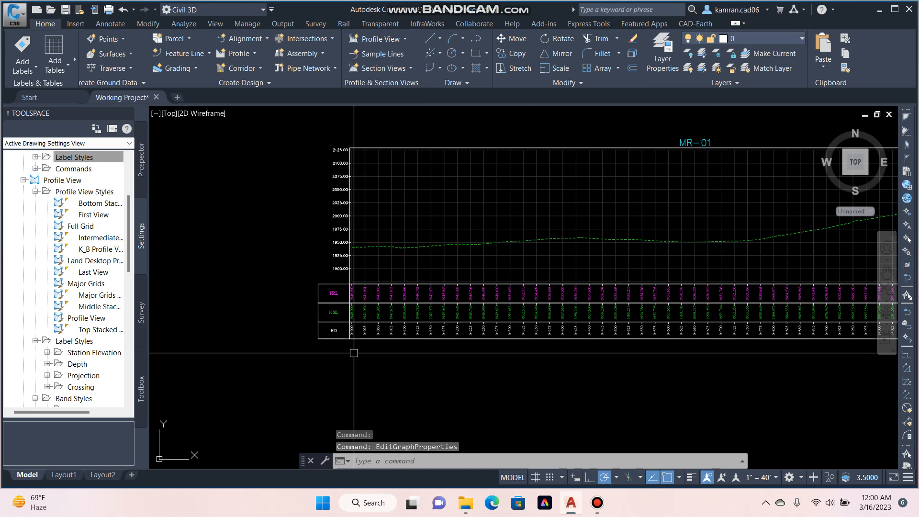
scroll(315, 348, up, 3)
scroll(311, 344, down, 4)
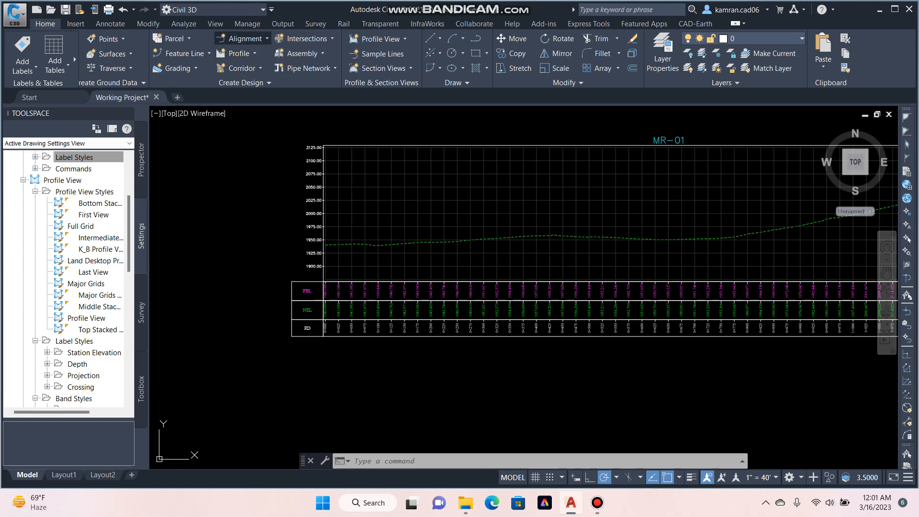
click(244, 39)
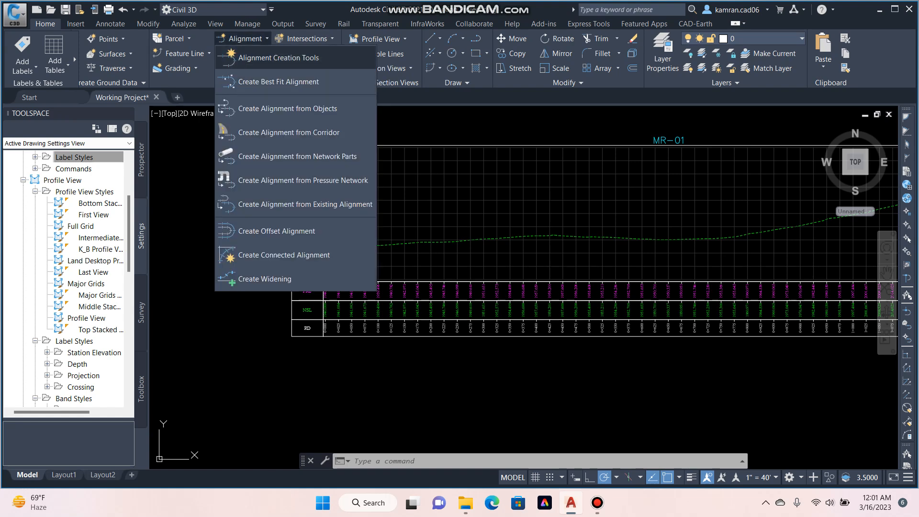
click(185, 158)
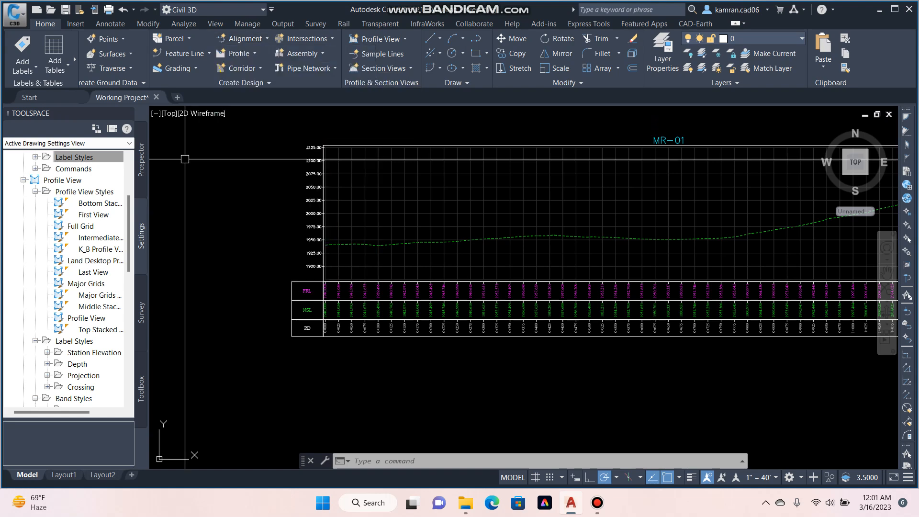
click(238, 108)
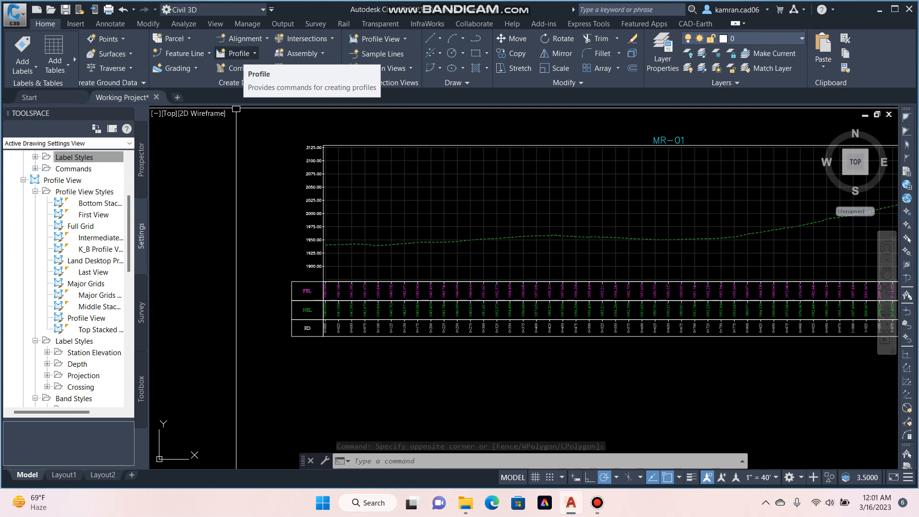
Begin a layout profile on the MR-01 profile view with Profile Creation Tools, using the K_B Vertical Curve Labels label set
click(238, 54)
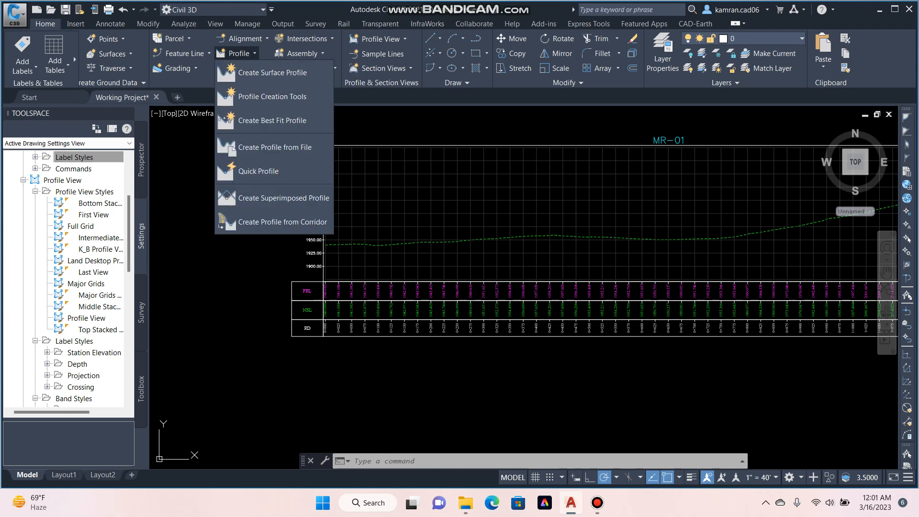
click(271, 96)
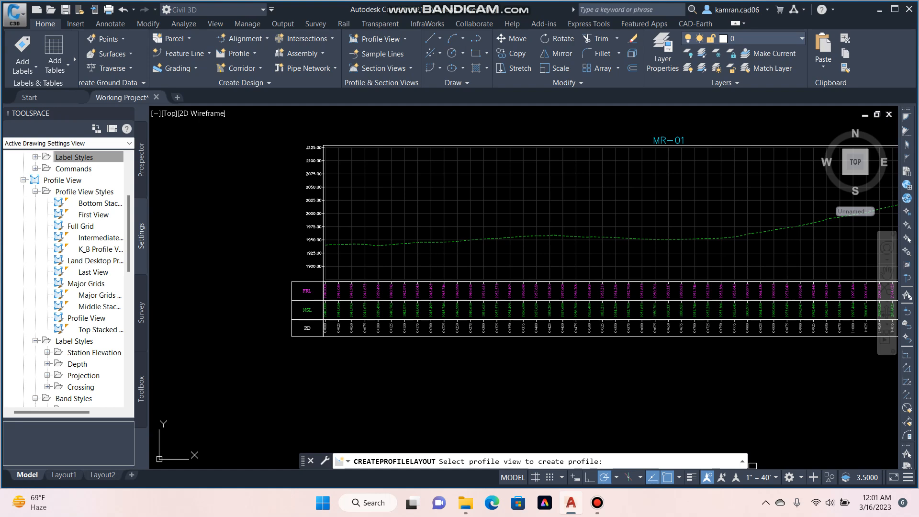
scroll(445, 210, down, 3)
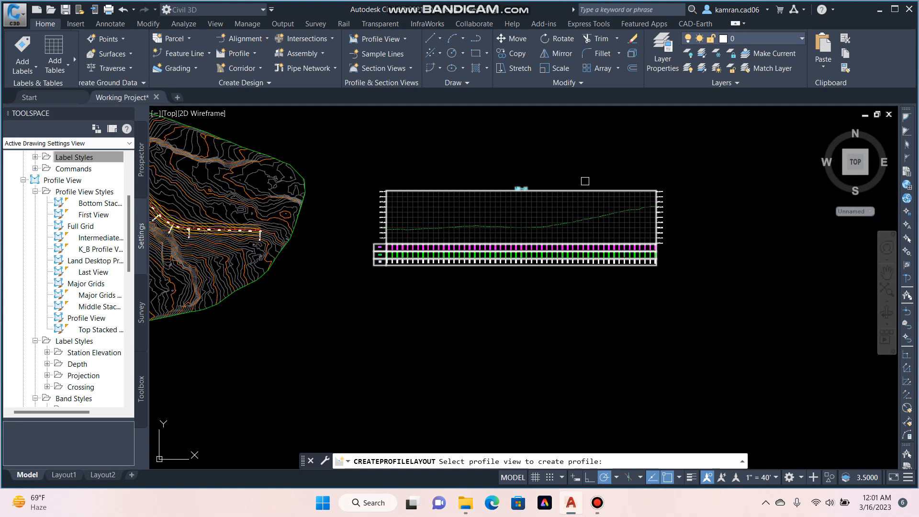
click(429, 204)
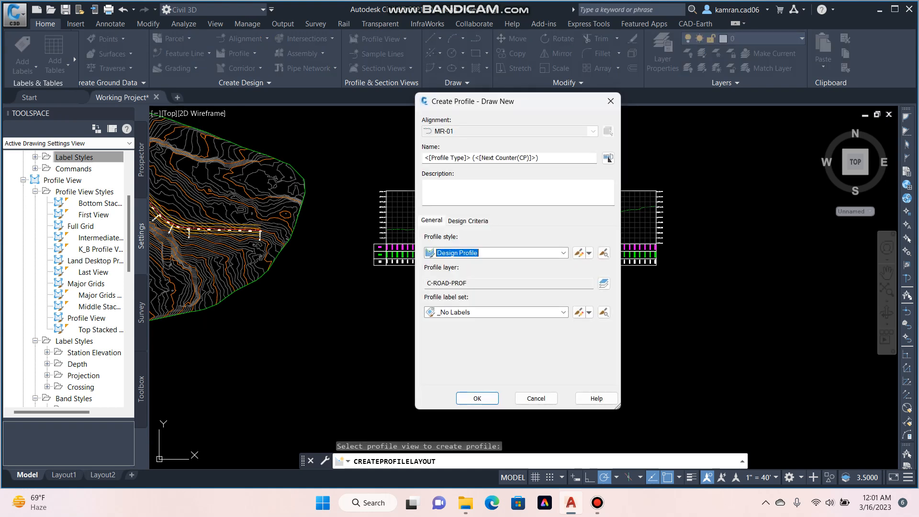
drag(523, 101, 566, 96)
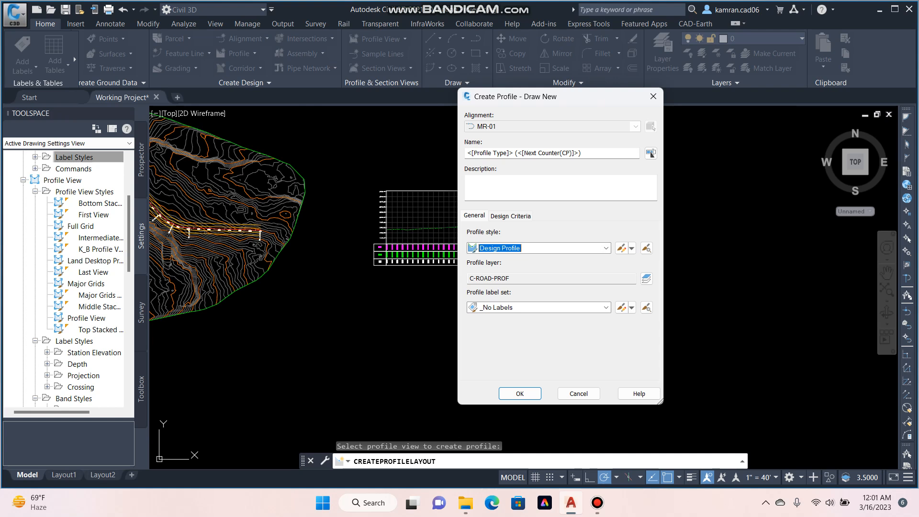
click(606, 307)
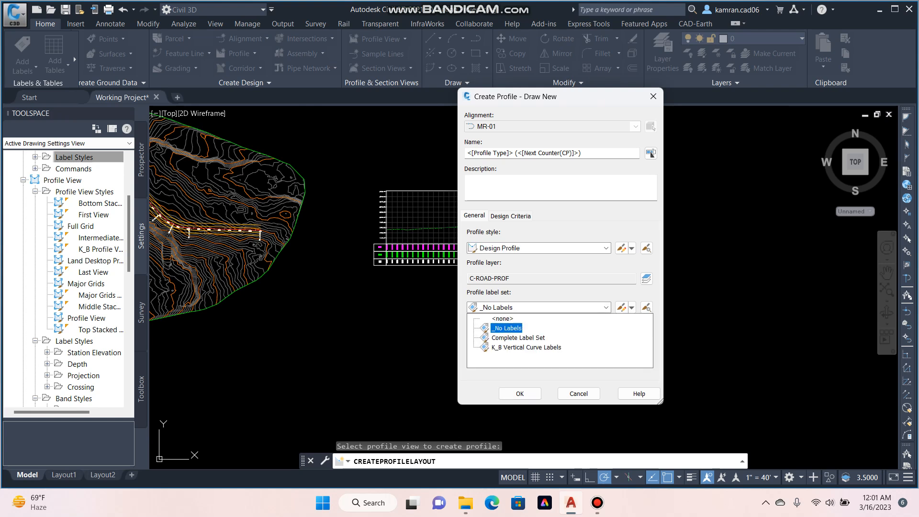
key(Up)
key(Down)
key(Down)
key(Down)
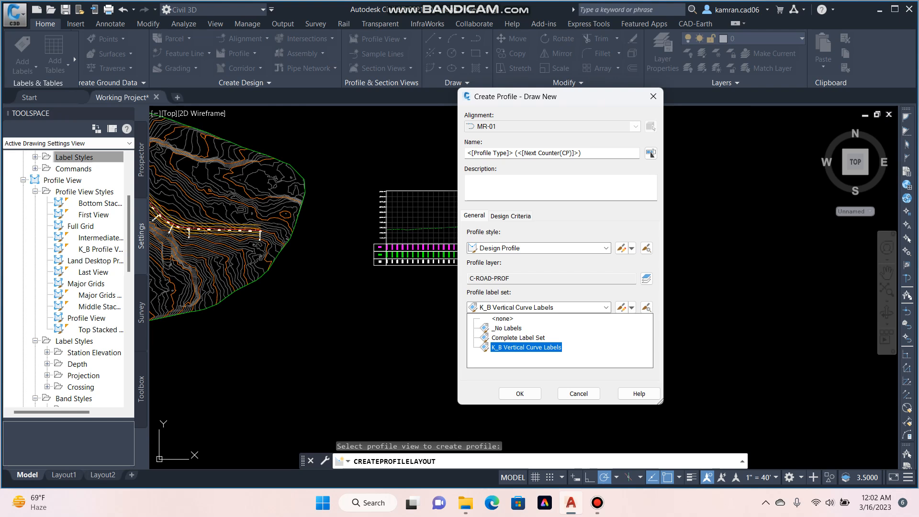
click(526, 348)
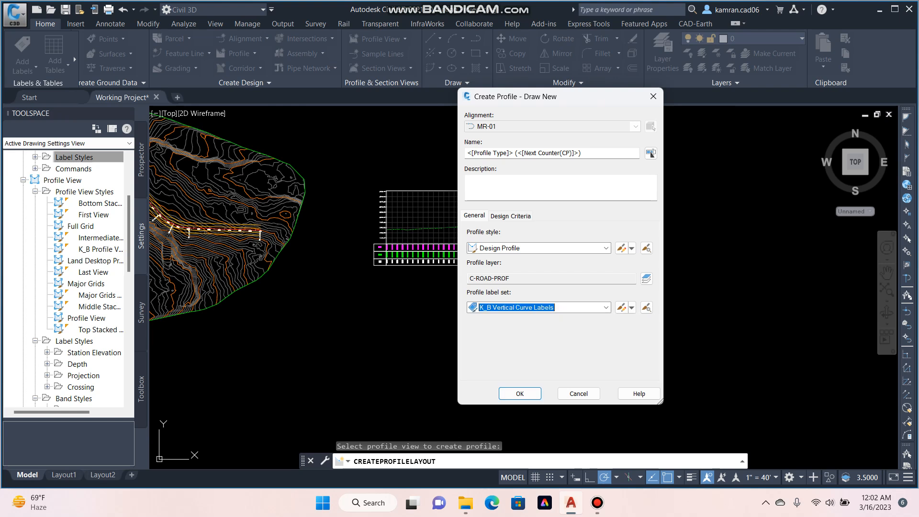
Name the layout profile FRL and create it with the Design Profile style, leaving criteria-based design off
drag(587, 153, 465, 153)
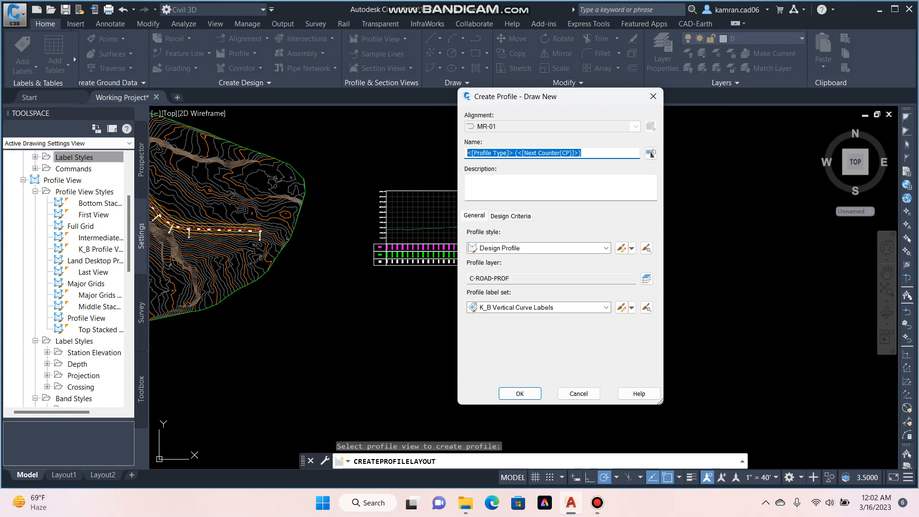
text(FRL)
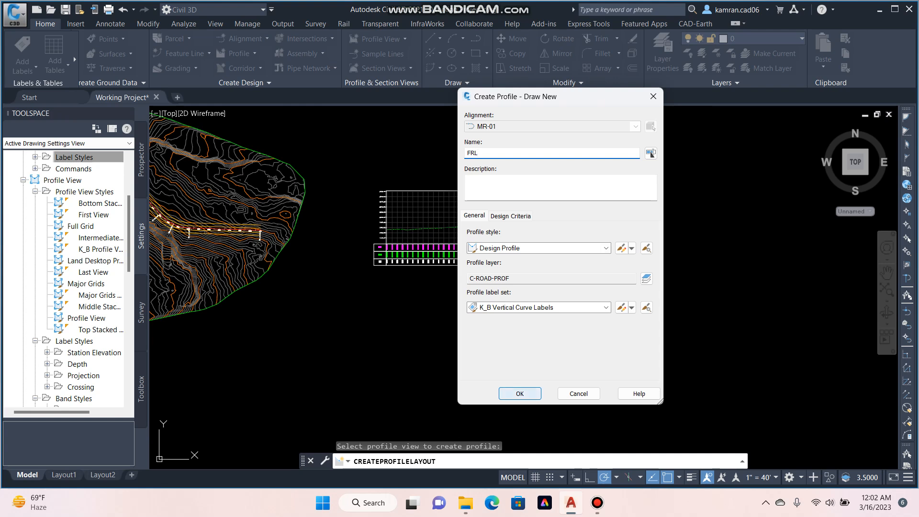
key(ctrl+Tab)
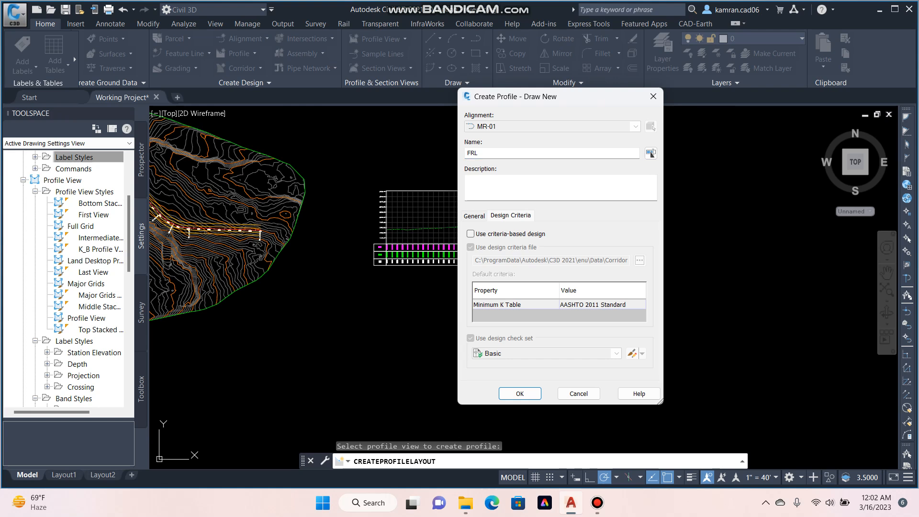
click(474, 216)
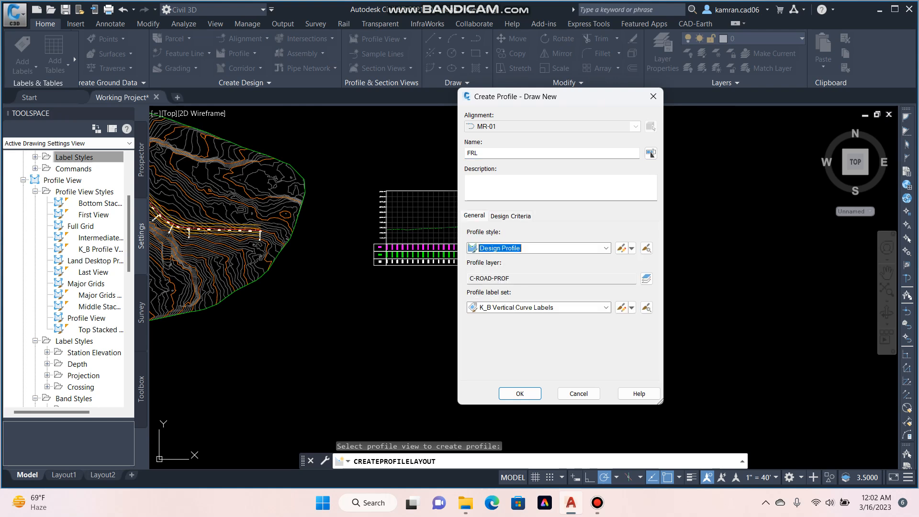
click(519, 393)
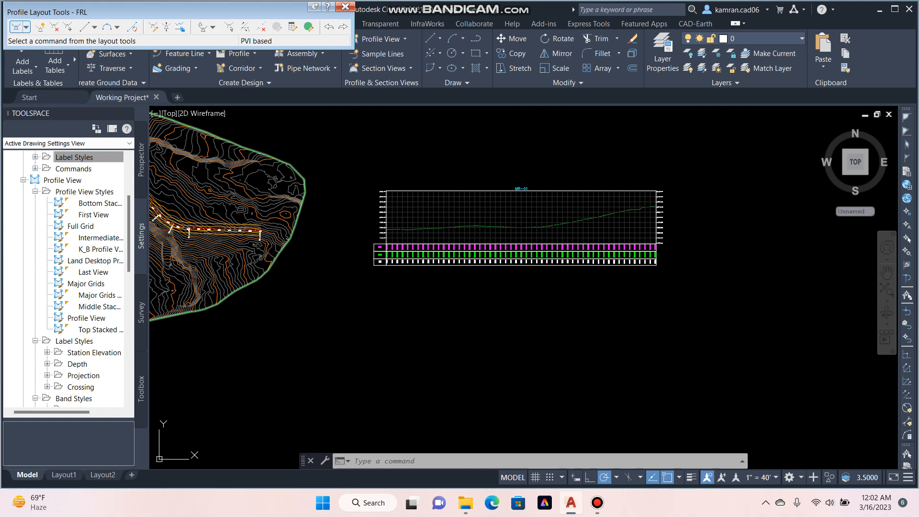
Start drawing the FRL profile as tangents with curves from station 0+000 at elevation 1950
click(26, 27)
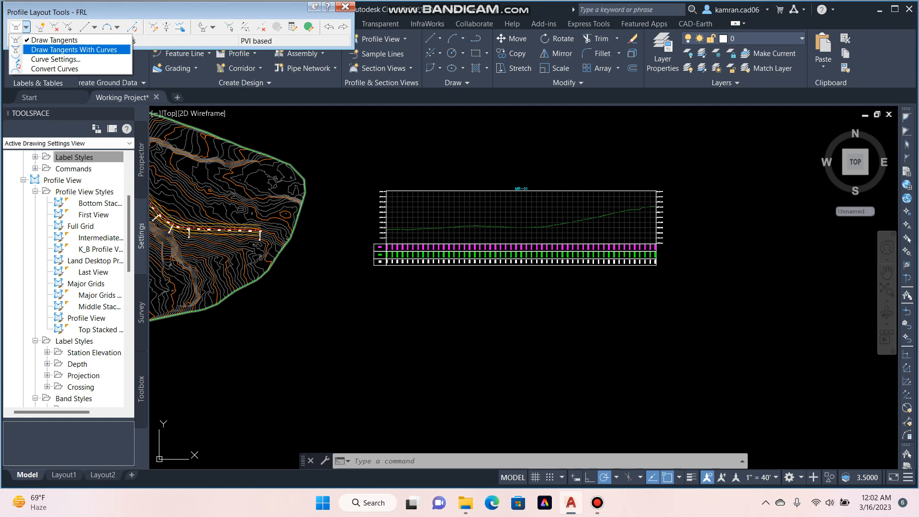
key(Return)
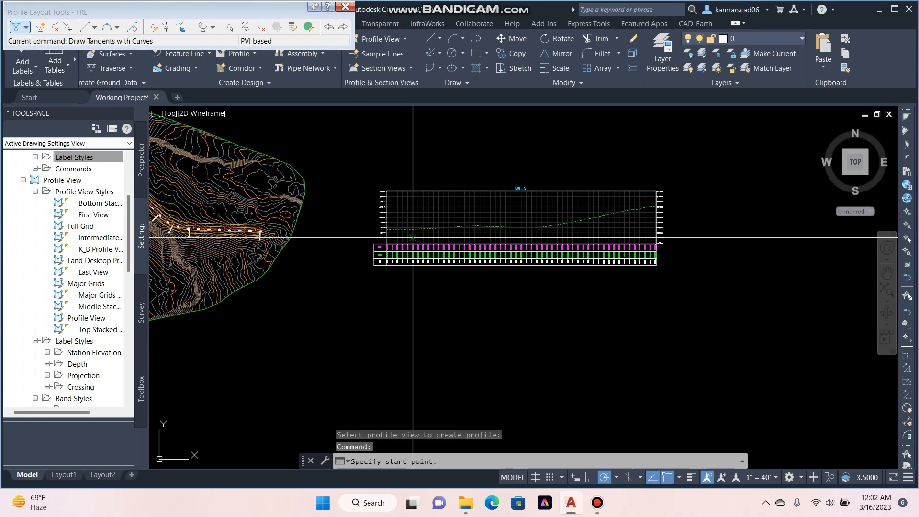
scroll(404, 244, up, 7)
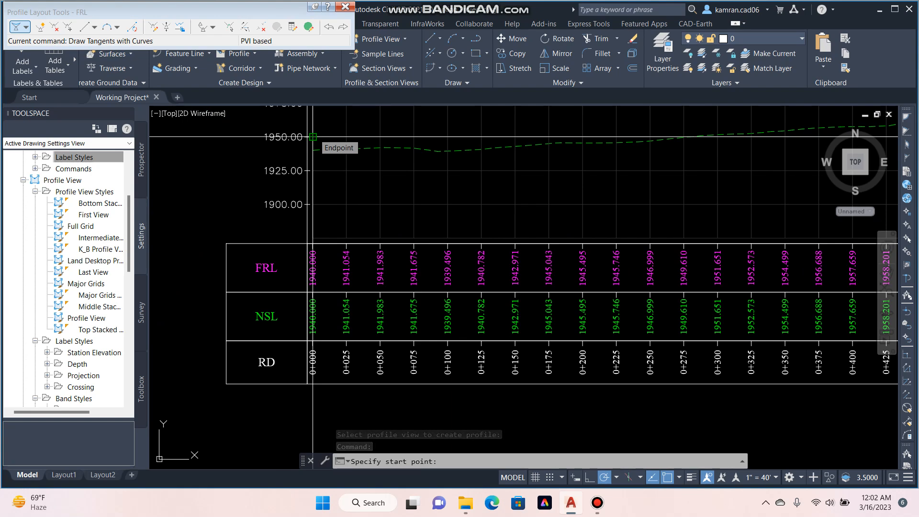
click(313, 136)
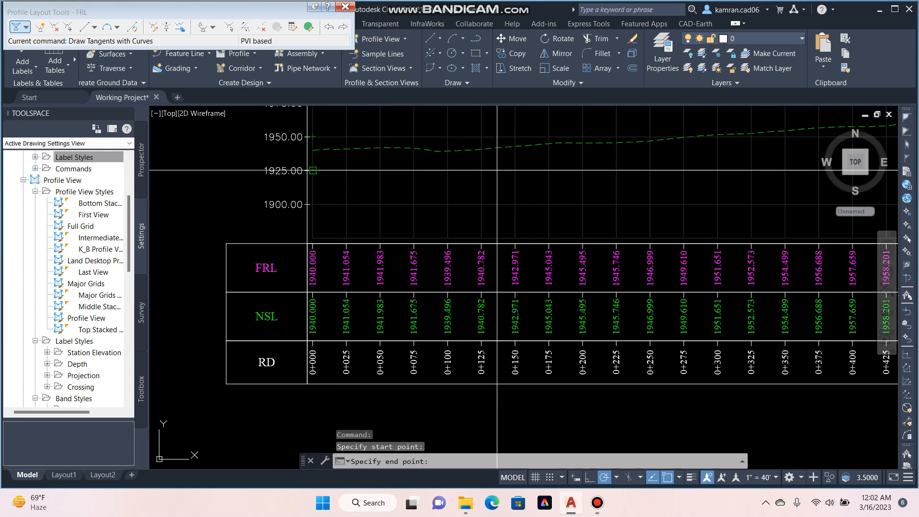
With object snap off, end the first FRL tangent at about station 4+78, elevation 1950
scroll(584, 151, down, 2)
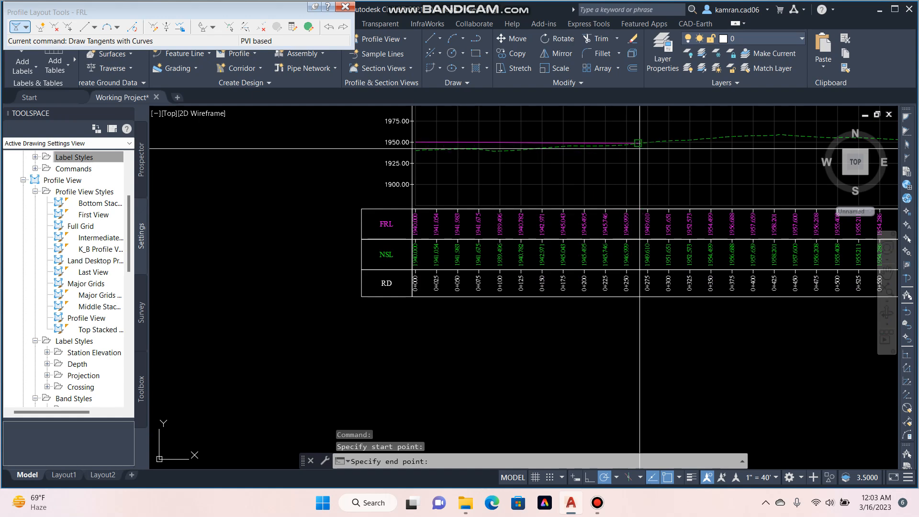
middle_drag(652, 137, 346, 206)
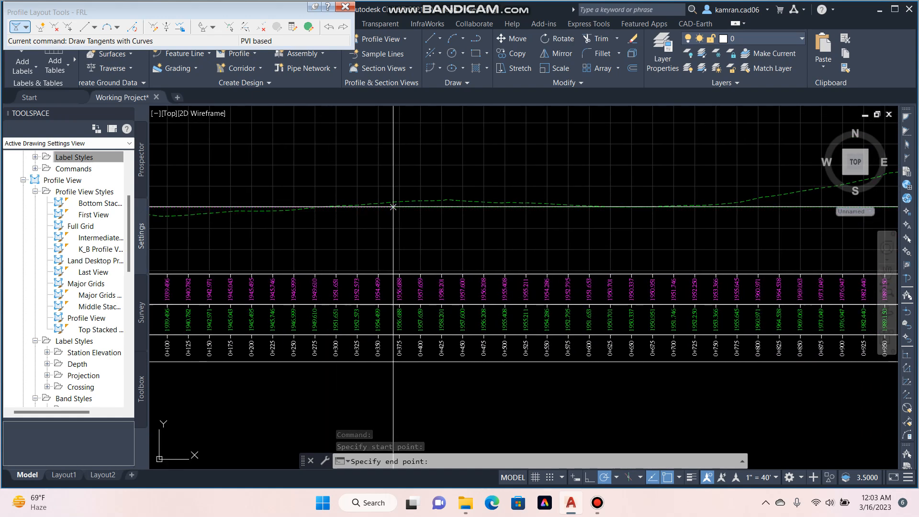
scroll(397, 205, up, 2)
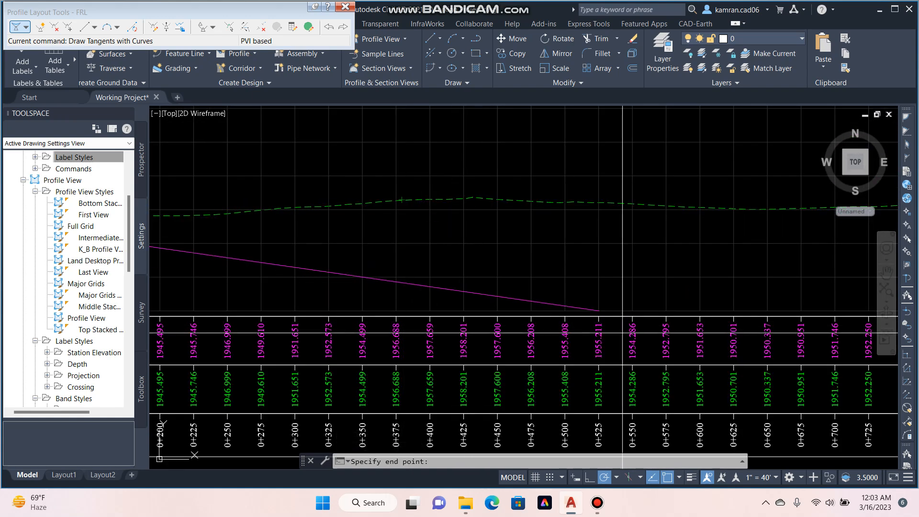
scroll(568, 236, down, 3)
scroll(547, 255, up, 2)
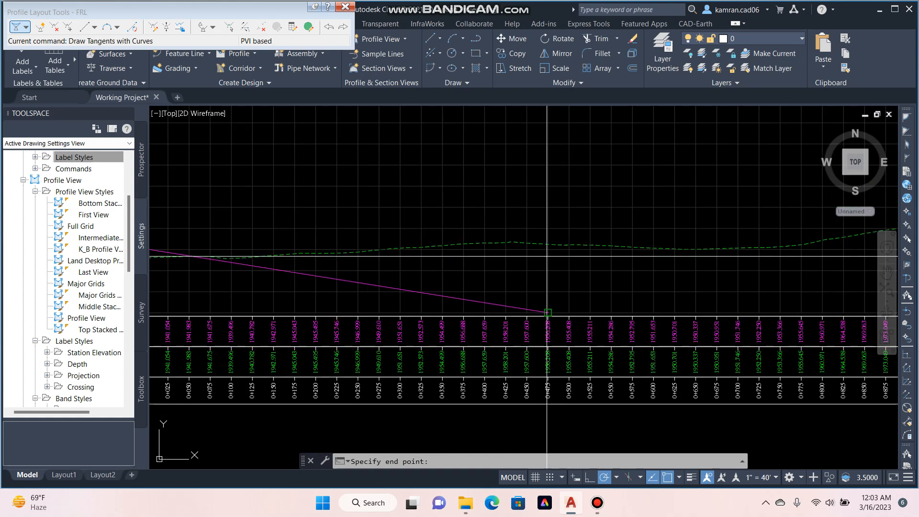
scroll(547, 256, up, 2)
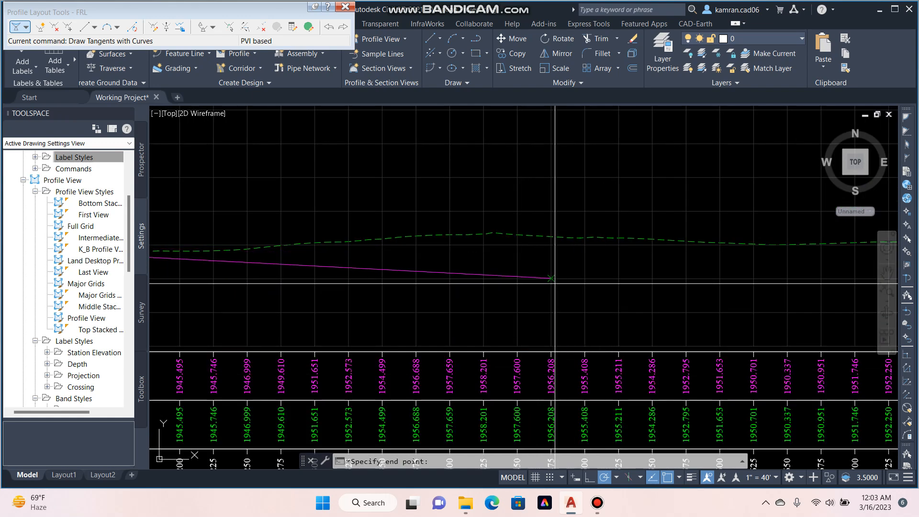
key(F3)
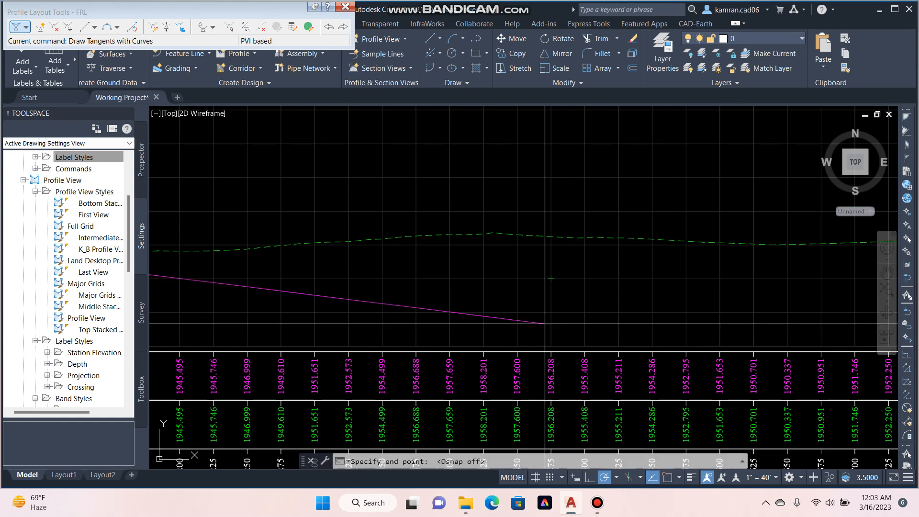
middle_drag(503, 258, 634, 265)
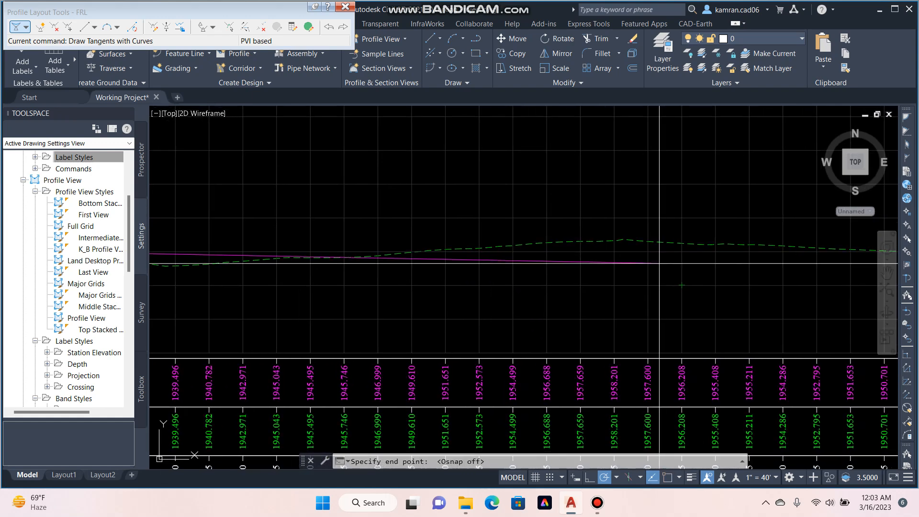
scroll(518, 263, up, 6)
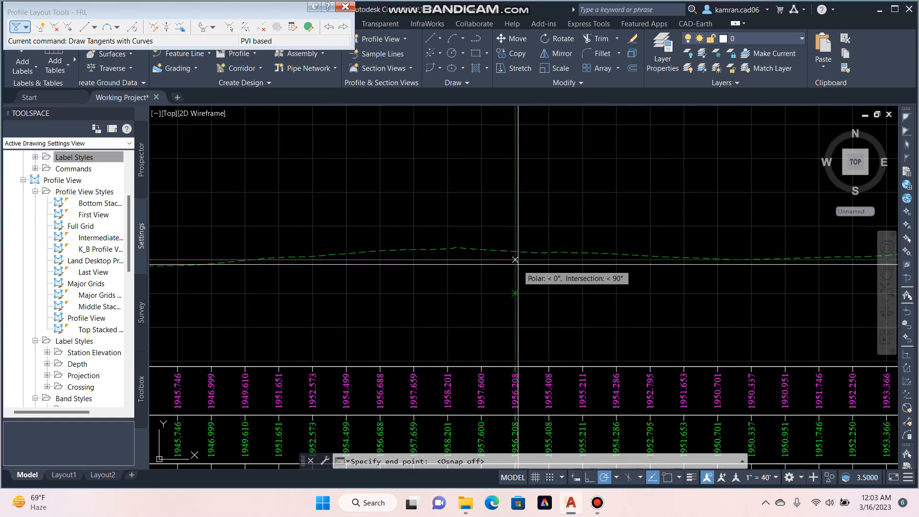
click(511, 247)
Continue the FRL profile through PVIs at about station 9+05, elevation 1986, and about station 11+65, elevation 2011.5
scroll(577, 248, down, 2)
scroll(577, 248, down, 4)
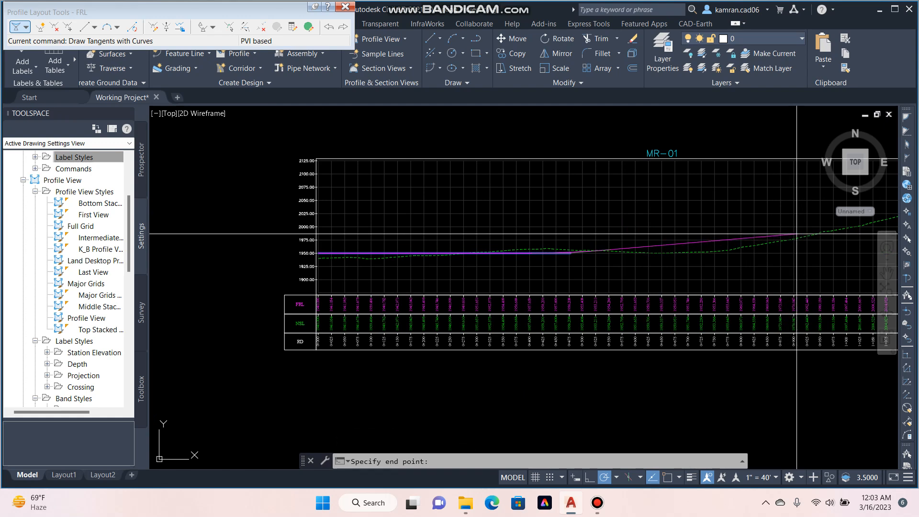
click(796, 233)
middle_drag(820, 233, 565, 254)
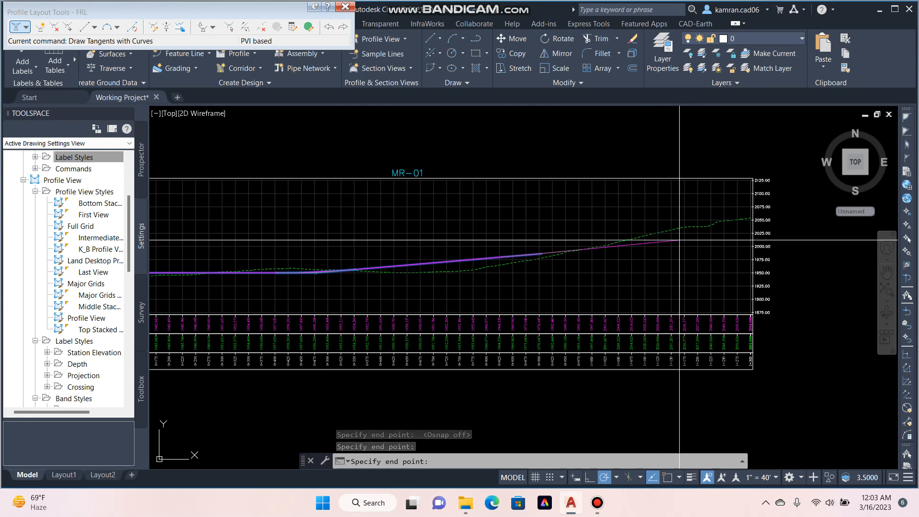
click(677, 238)
Extend the final FRL tangent to the end of the existing ground line and finish the profile
scroll(742, 216, up, 4)
scroll(746, 216, up, 4)
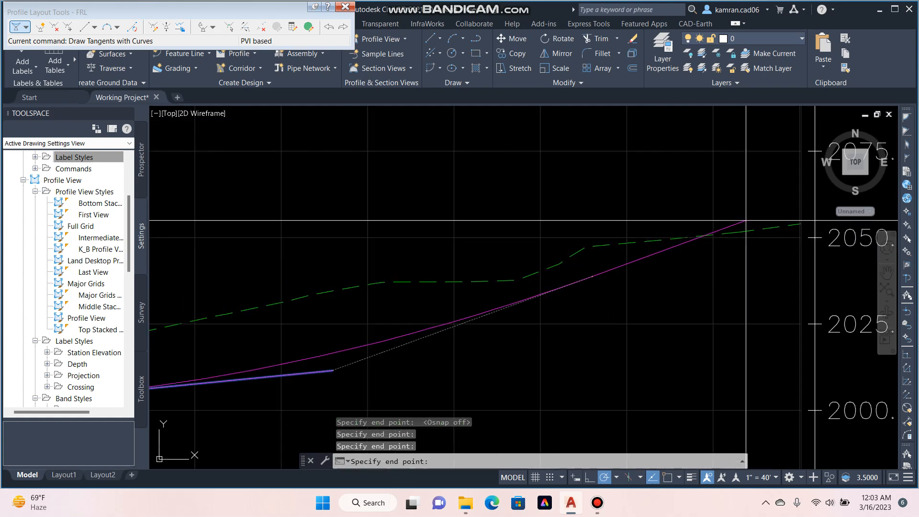
click(798, 207)
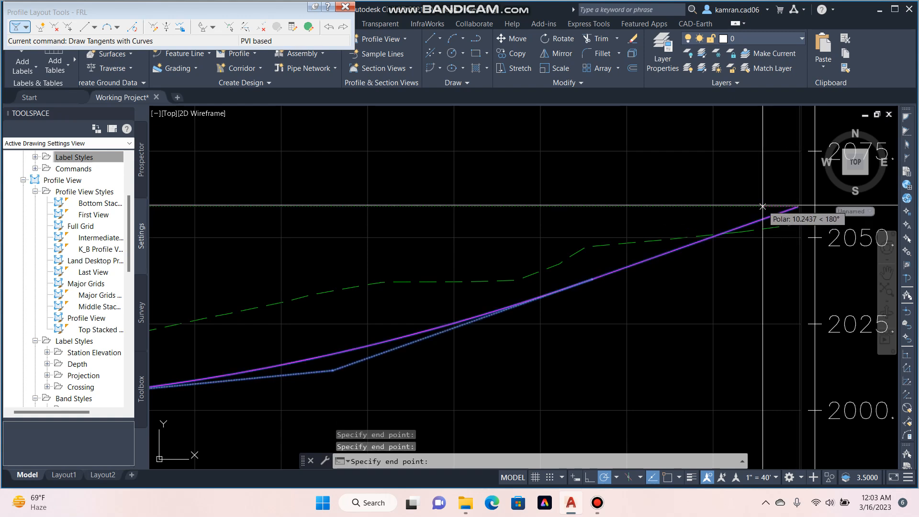
key(Return)
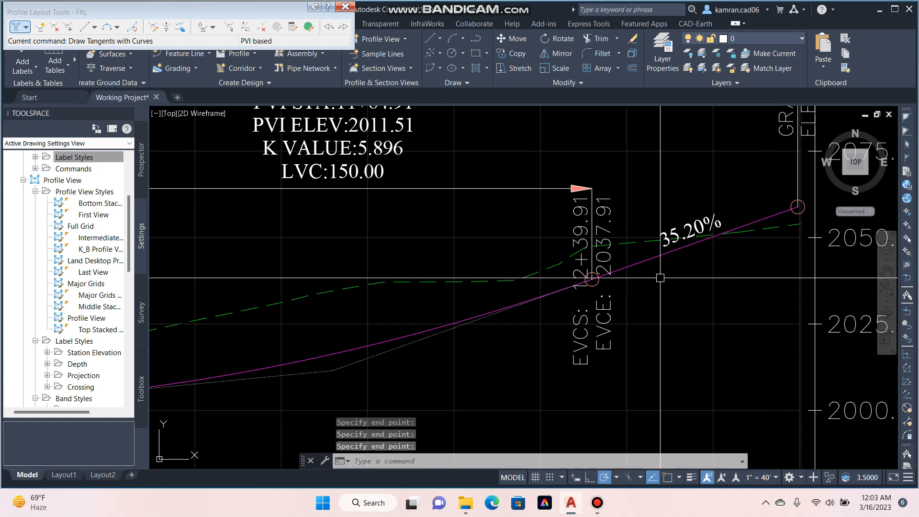
Examine the vertical curve labels along the FRL profile, especially the first curve's PVI, K value, length and start and end data
scroll(659, 278, down, 4)
middle_drag(399, 256, 660, 196)
scroll(661, 196, down, 5)
scroll(597, 195, up, 8)
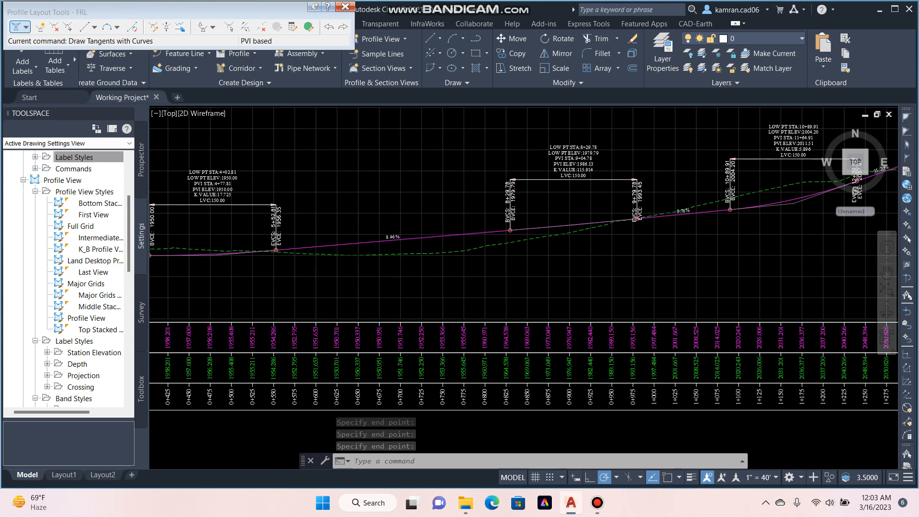
scroll(503, 214, down, 4)
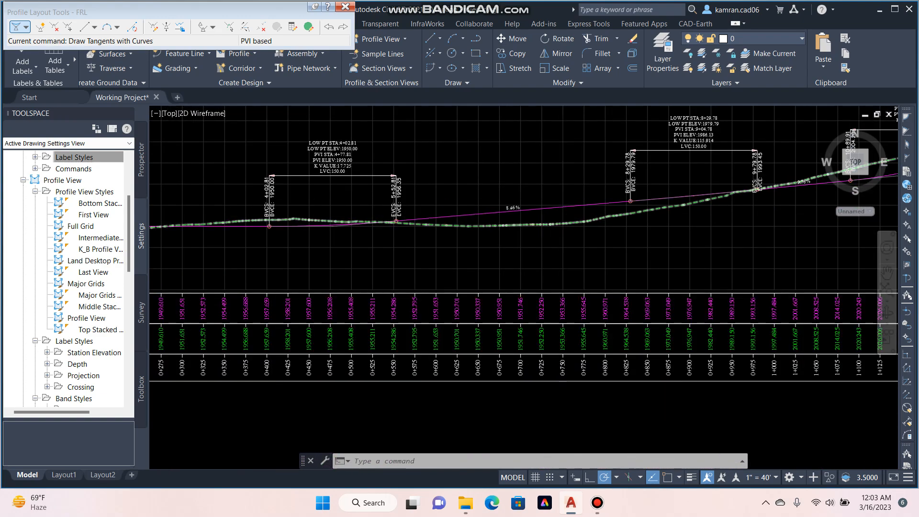
scroll(554, 221, up, 3)
scroll(434, 185, down, 4)
scroll(344, 276, up, 4)
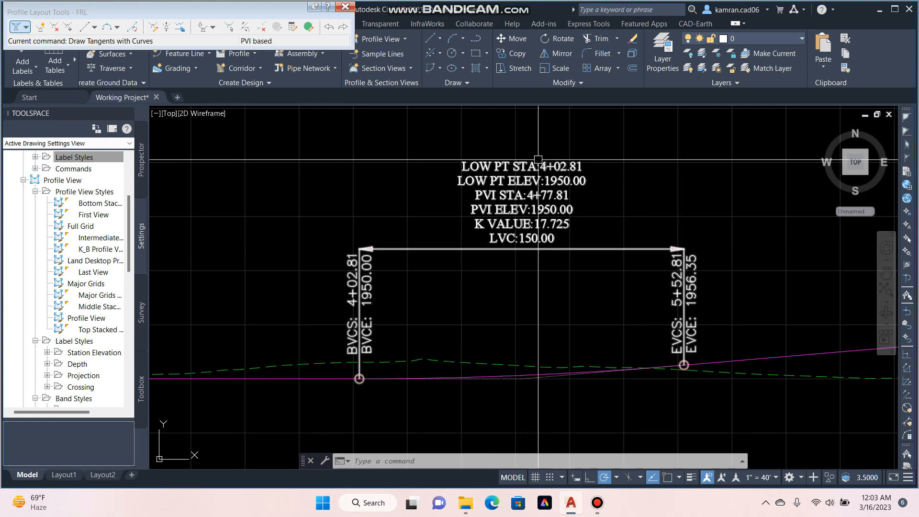
scroll(513, 164, up, 2)
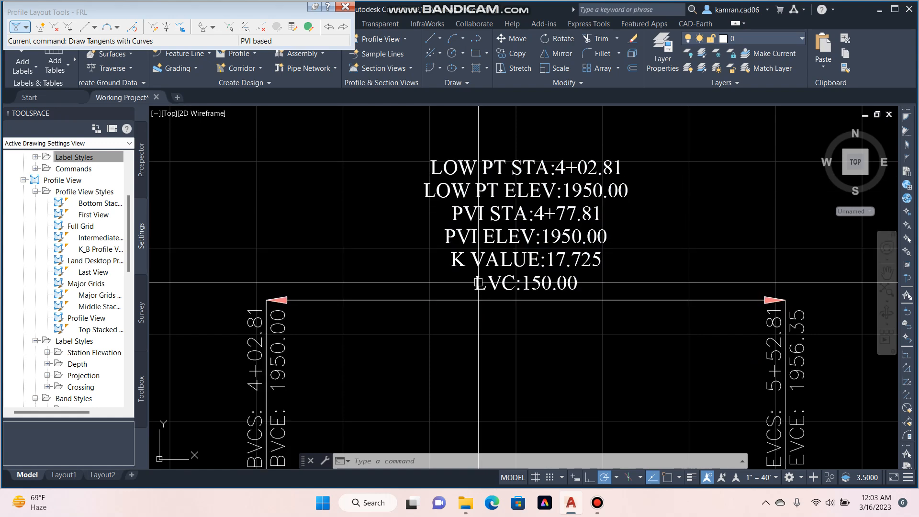
middle_drag(652, 279, 739, 155)
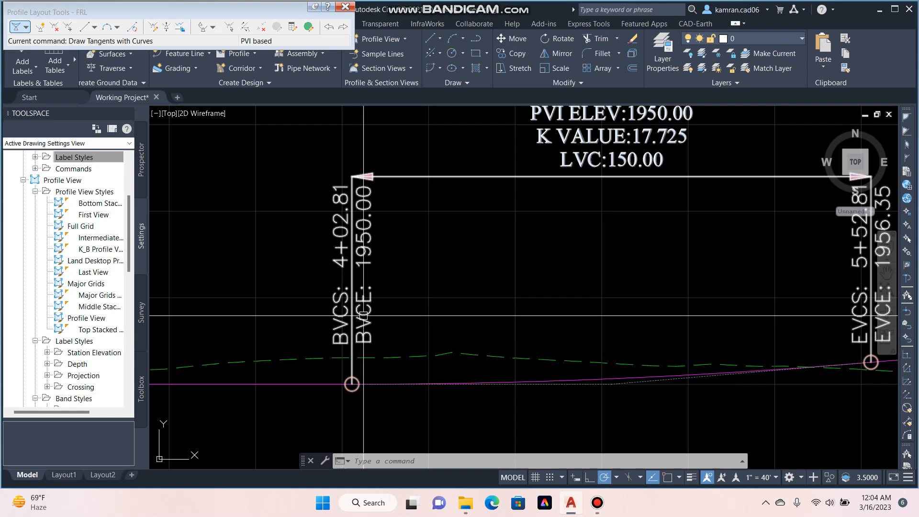
Review the full length of the FRL profile, including the grade break label at its start and the remaining curve labels
scroll(362, 298, down, 4)
scroll(516, 306, up, 4)
scroll(557, 297, down, 5)
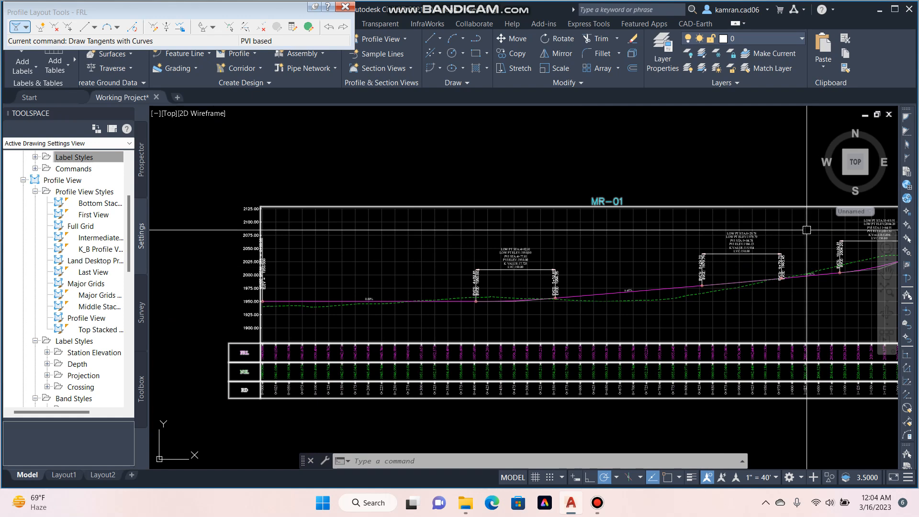
scroll(255, 263, up, 5)
scroll(207, 329, up, 3)
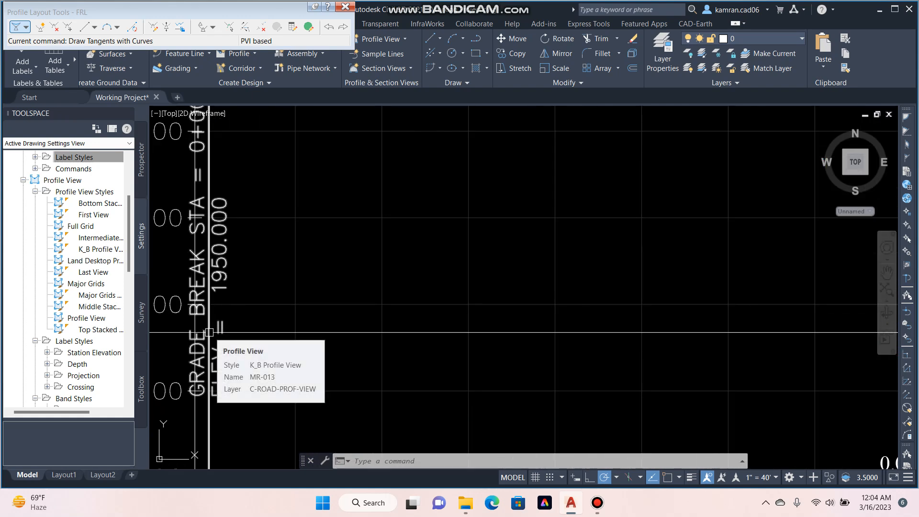
scroll(205, 293, down, 2)
scroll(208, 294, down, 3)
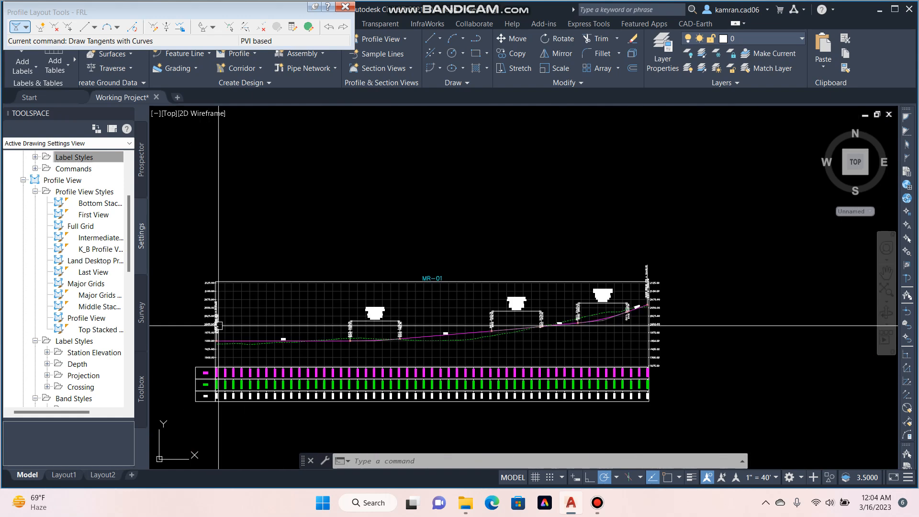
scroll(213, 388, up, 3)
scroll(488, 303, down, 3)
scroll(505, 214, up, 5)
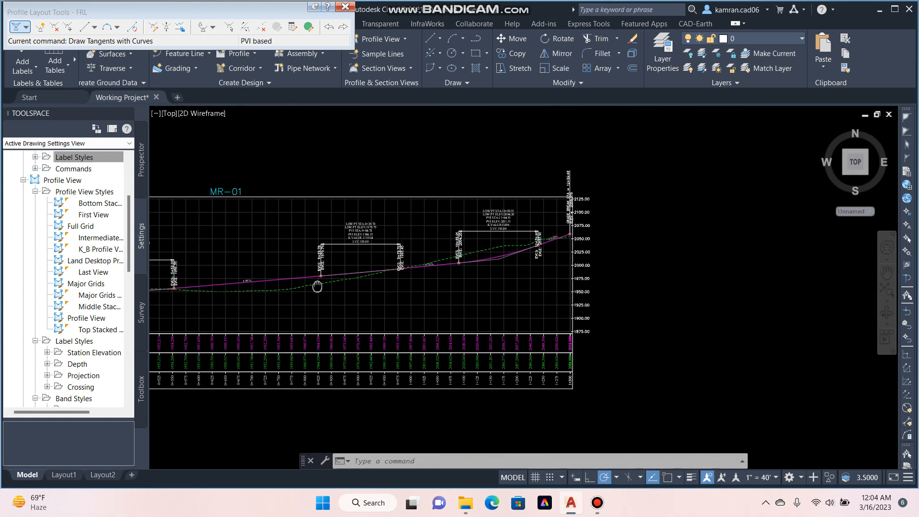
scroll(505, 214, down, 5)
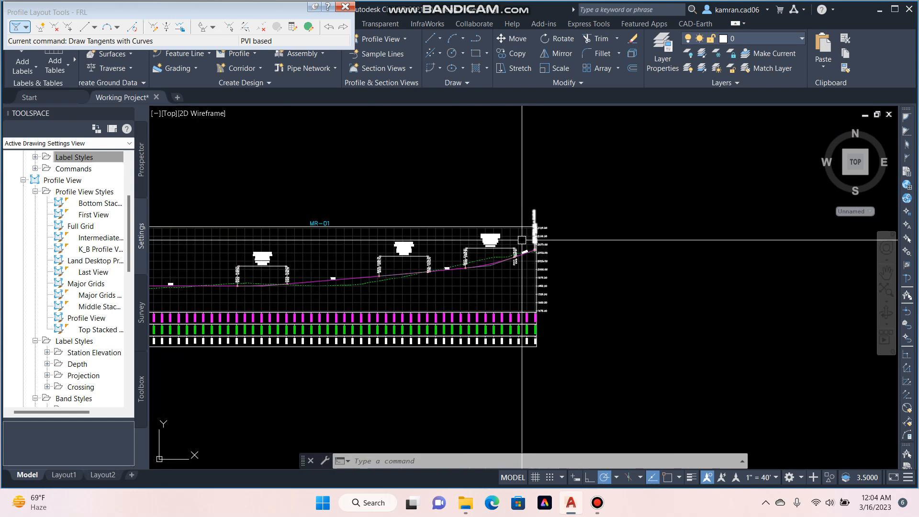
Compare the FRL band elevations with the NSL band and the design profile at the start of the profile view
scroll(316, 262, up, 8)
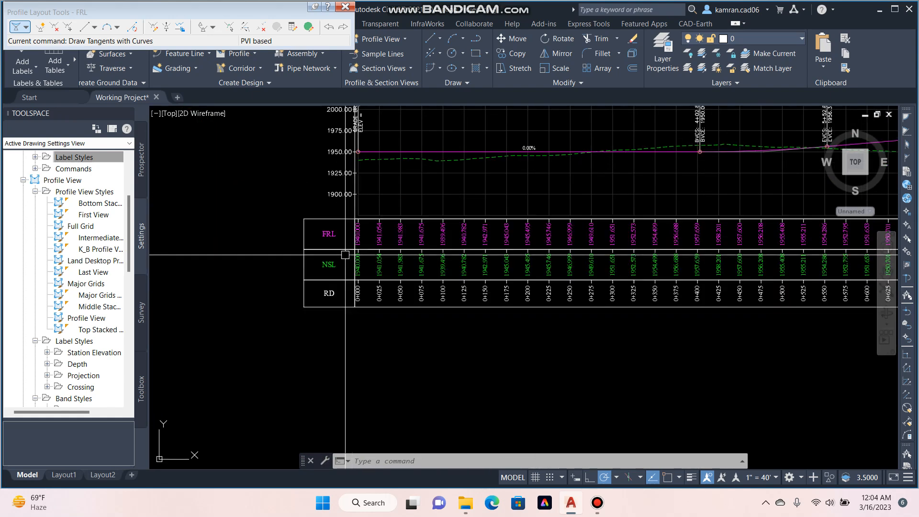
scroll(360, 233, up, 4)
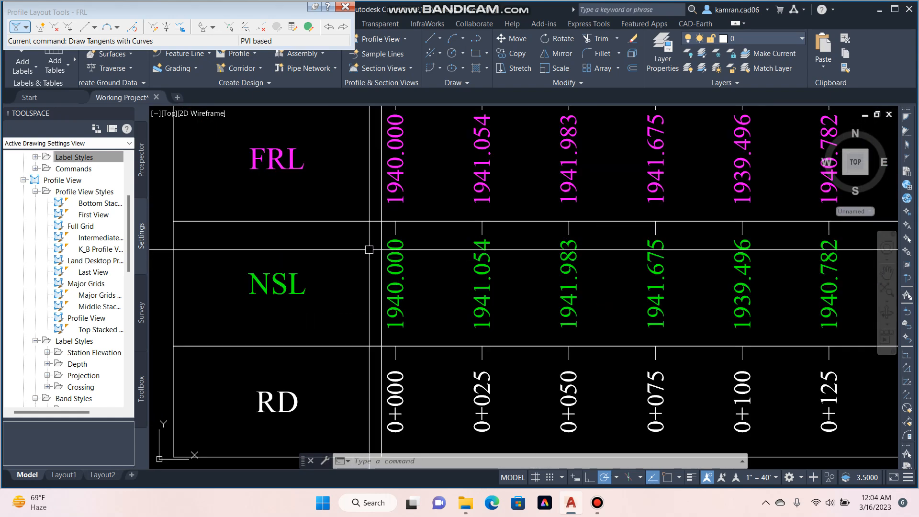
scroll(348, 252, down, 6)
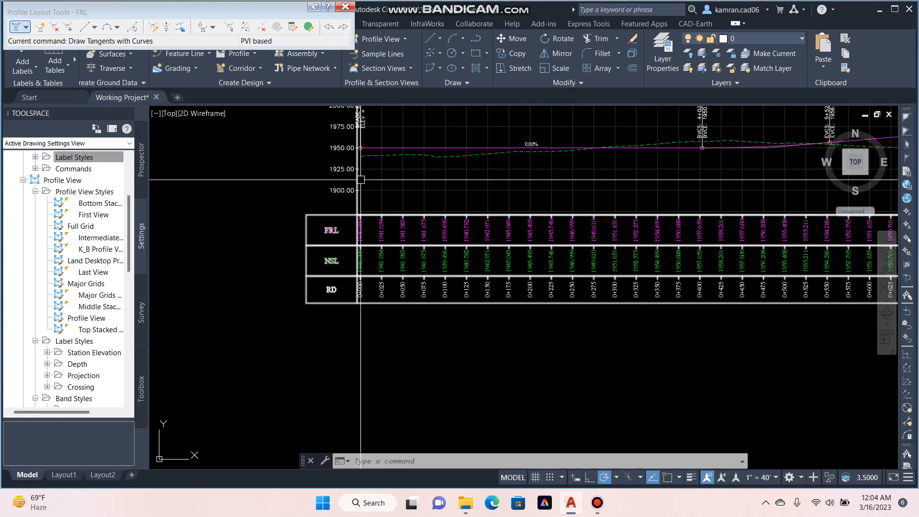
scroll(390, 148, up, 4)
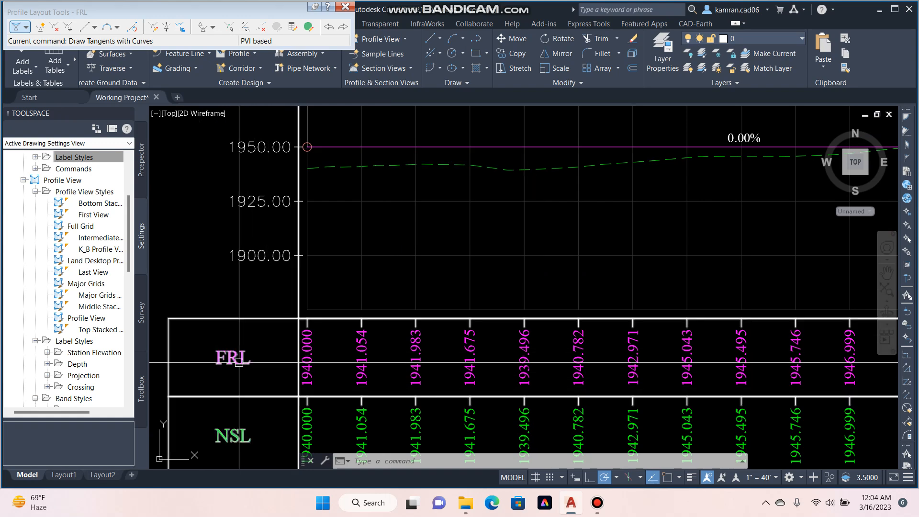
scroll(239, 459, up, 2)
middle_click(239, 460)
middle_click(239, 460)
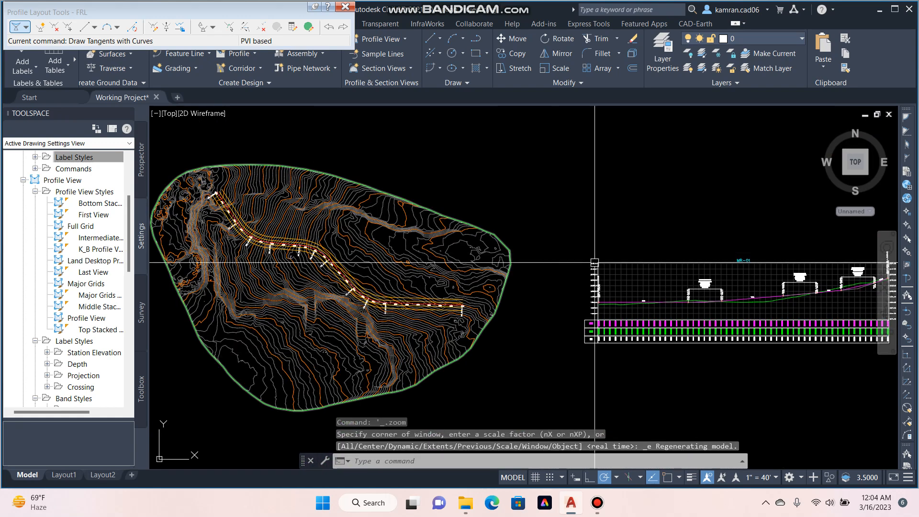
Open the properties of the MR-01 profile view to edit its data bands
scroll(602, 309, up, 5)
middle_drag(574, 324, 367, 287)
scroll(392, 269, up, 2)
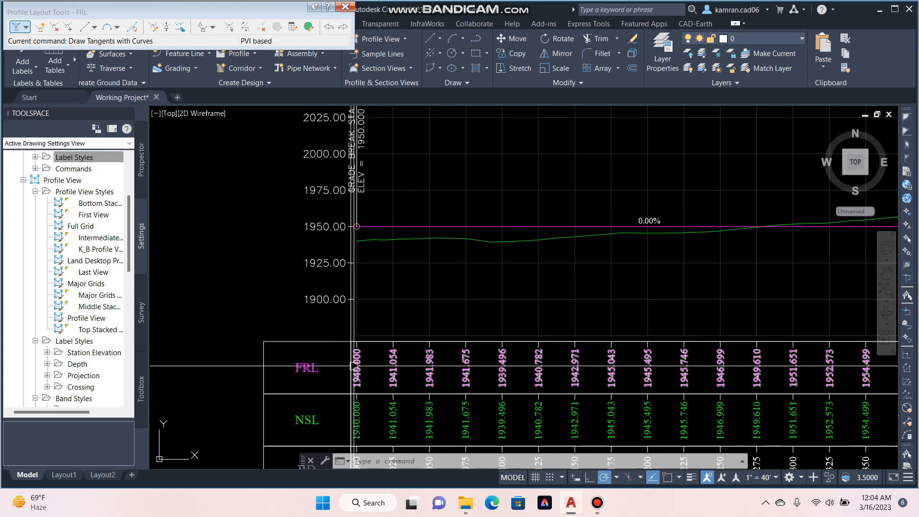
click(429, 187)
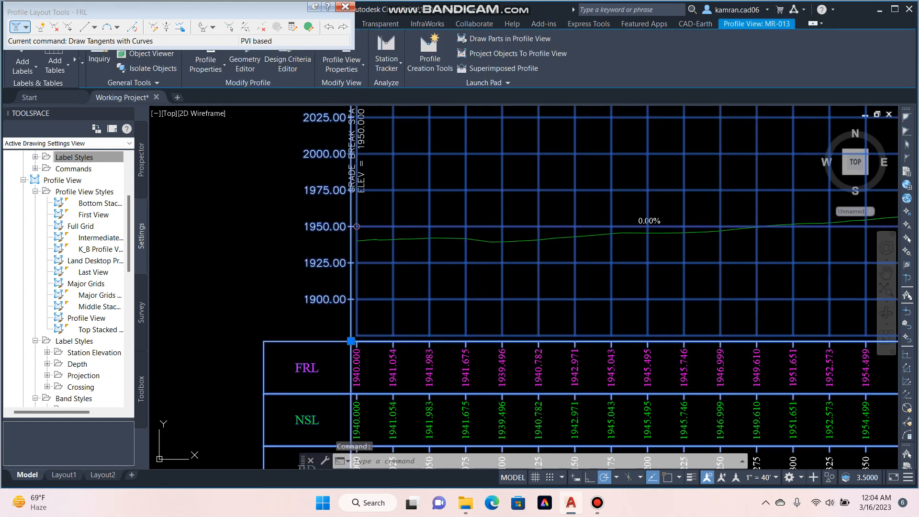
right_click(430, 181)
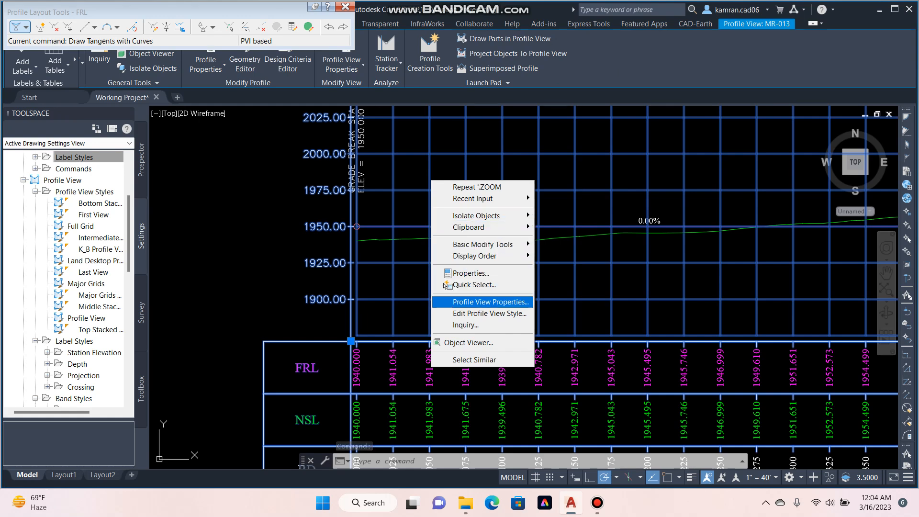
click(478, 302)
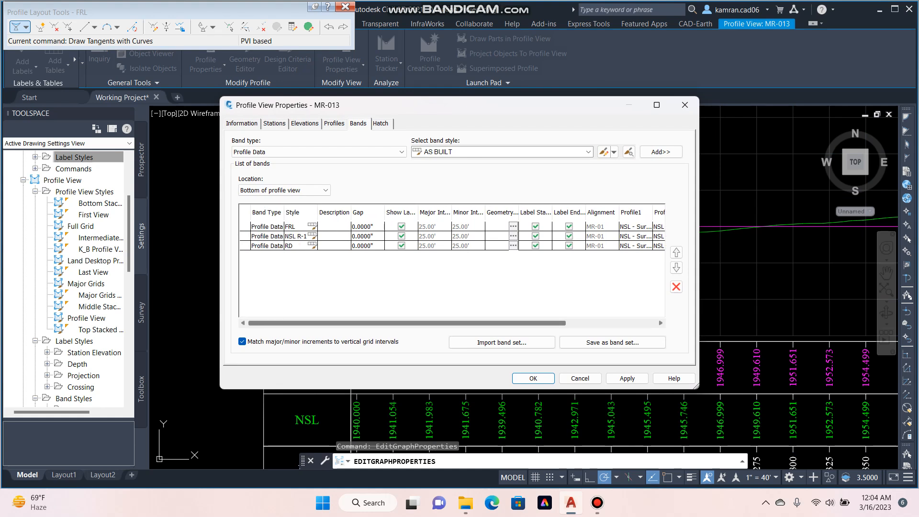
Assign the FRL profile as both Profile1 and Profile2 of the FRL band and apply the change to the profile view
drag(498, 323, 569, 323)
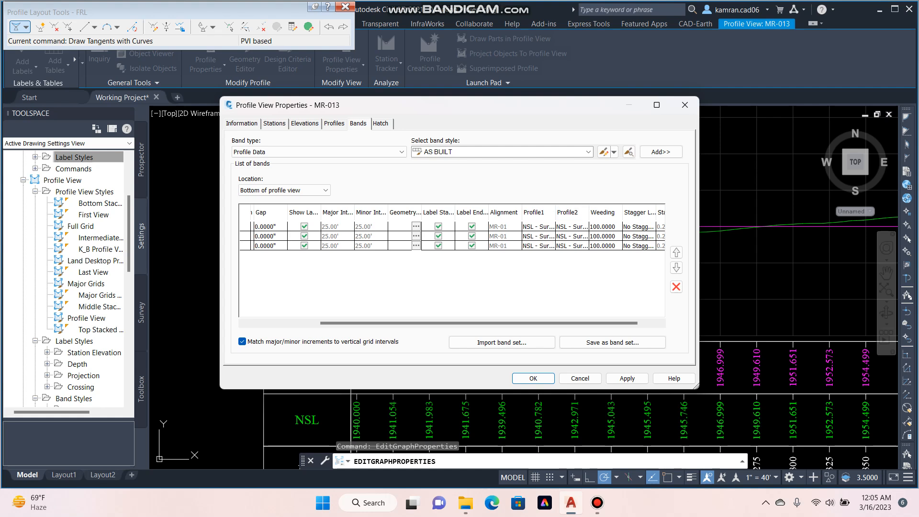
mouse_move(483, 323)
mouse_down()
mouse_move(412, 323)
mouse_move(486, 323)
mouse_up()
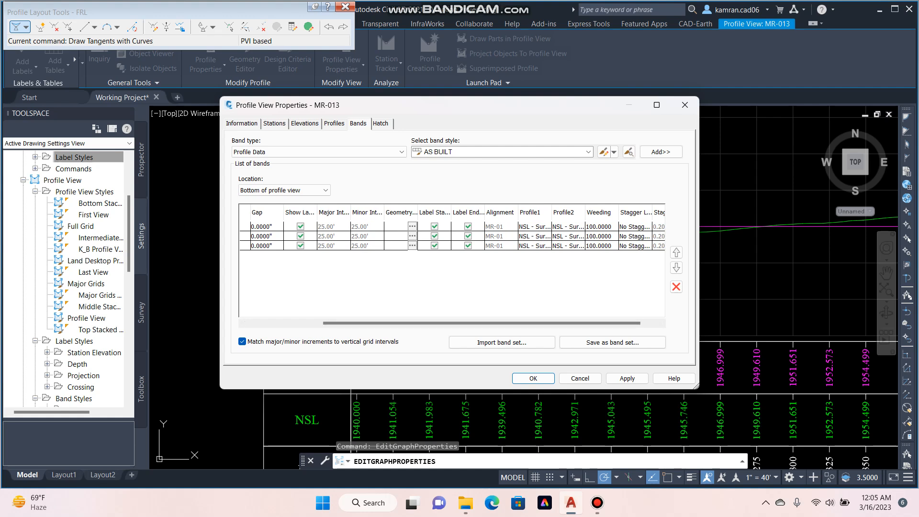
click(535, 227)
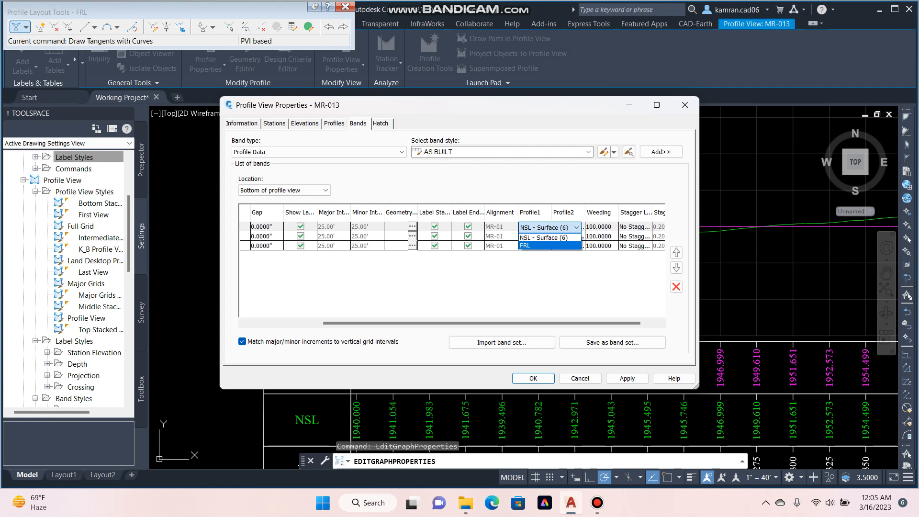
click(532, 245)
mouse_move(497, 323)
mouse_down()
mouse_move(429, 323)
mouse_move(513, 323)
mouse_up()
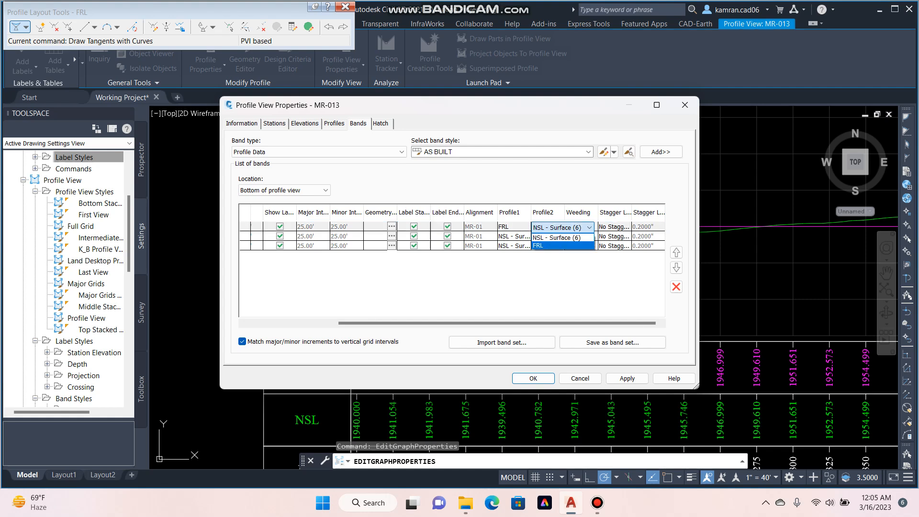
click(538, 245)
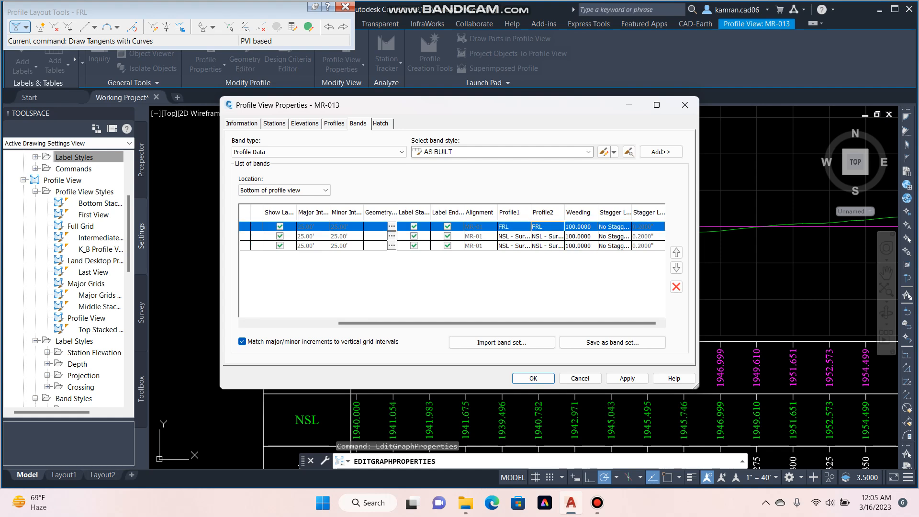
click(533, 378)
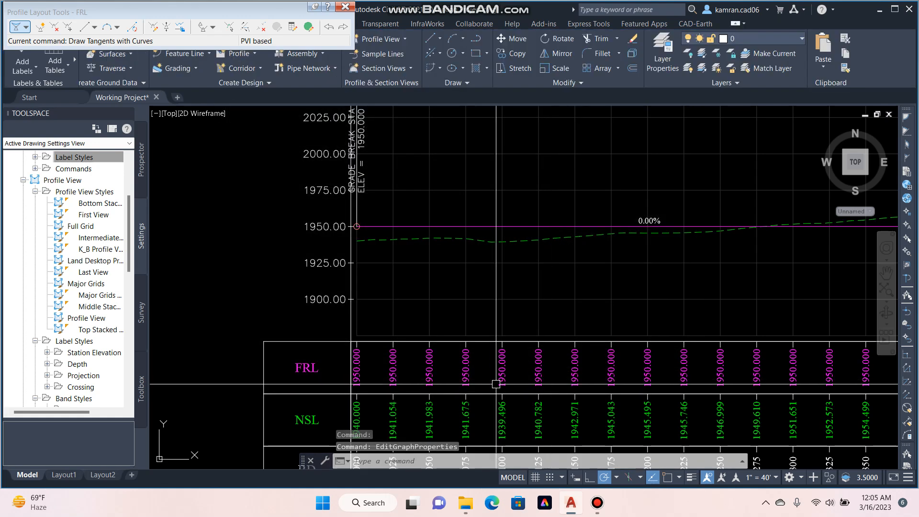
Compare the updated FRL band elevations with the NSL band and the design line from the profile's start to the first vertical curve
scroll(374, 417, down, 2)
mouse_move(377, 393)
middle_down()
mouse_move(458, 298)
mouse_move(398, 320)
middle_up()
scroll(451, 327, up, 3)
scroll(397, 320, down, 2)
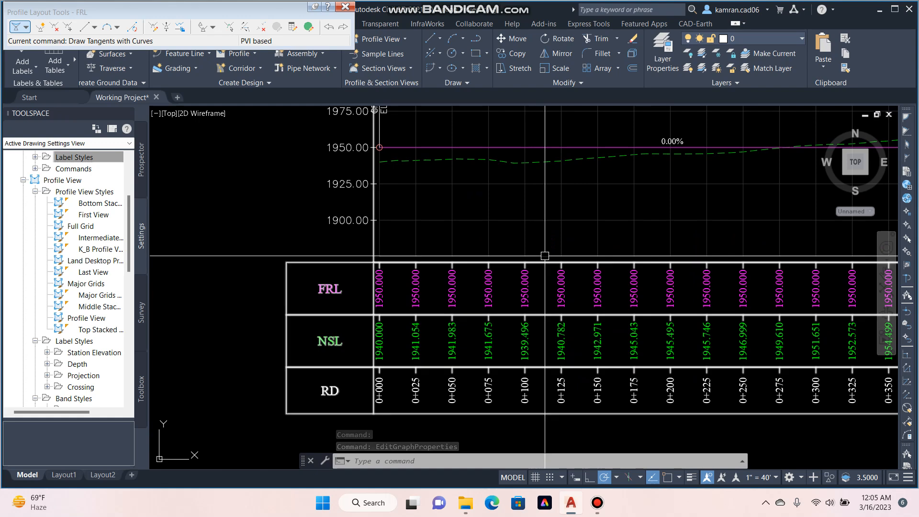
middle_drag(544, 256, 357, 289)
scroll(357, 289, down, 1)
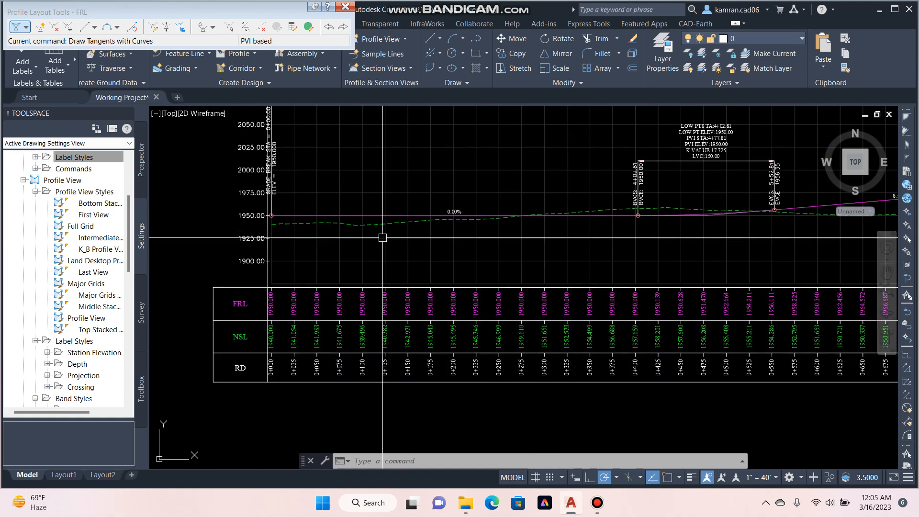
scroll(384, 234, up, 2)
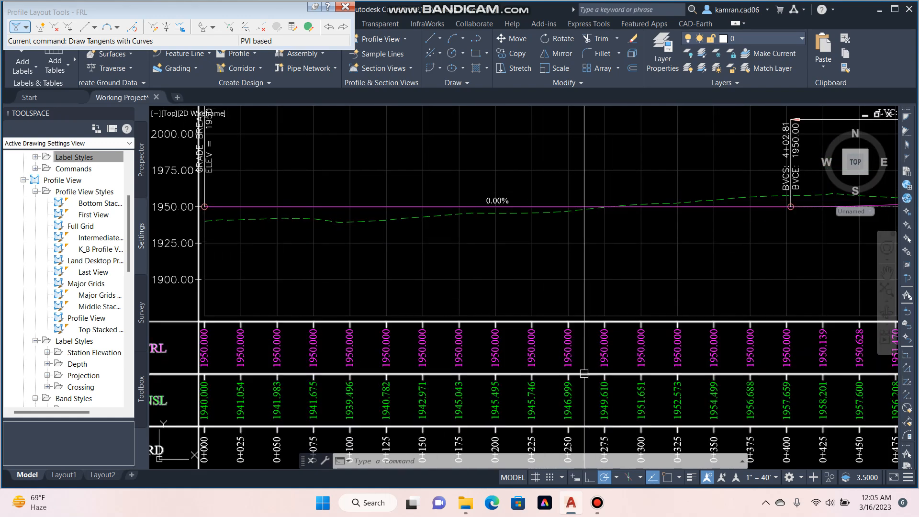
scroll(773, 371, up, 2)
middle_drag(773, 370, 565, 351)
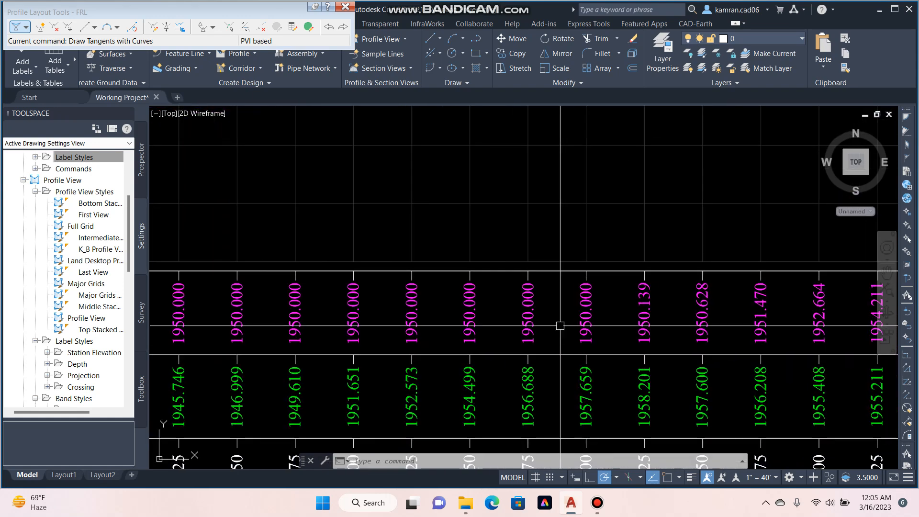
Move the first vertical curve's PVI down to about station 4+50.77, elevation 1939.47
scroll(569, 306, down, 5)
scroll(616, 271, up, 8)
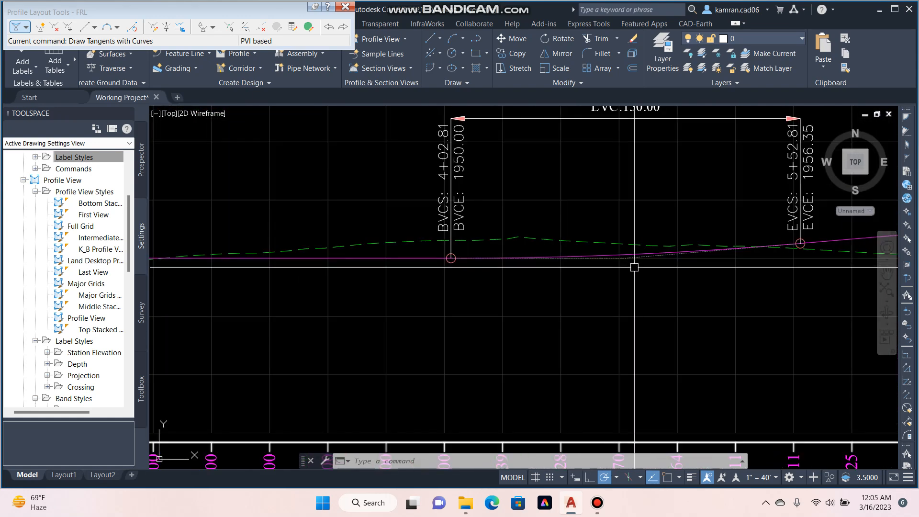
click(593, 248)
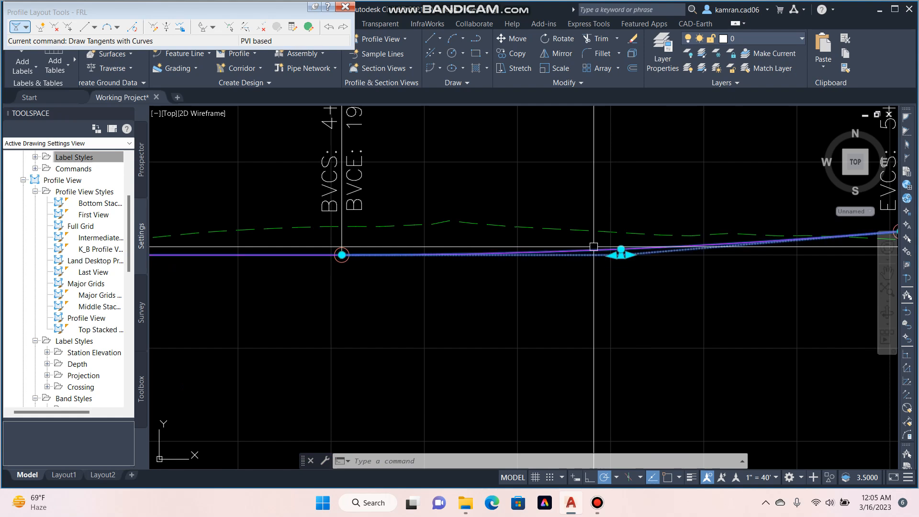
click(620, 253)
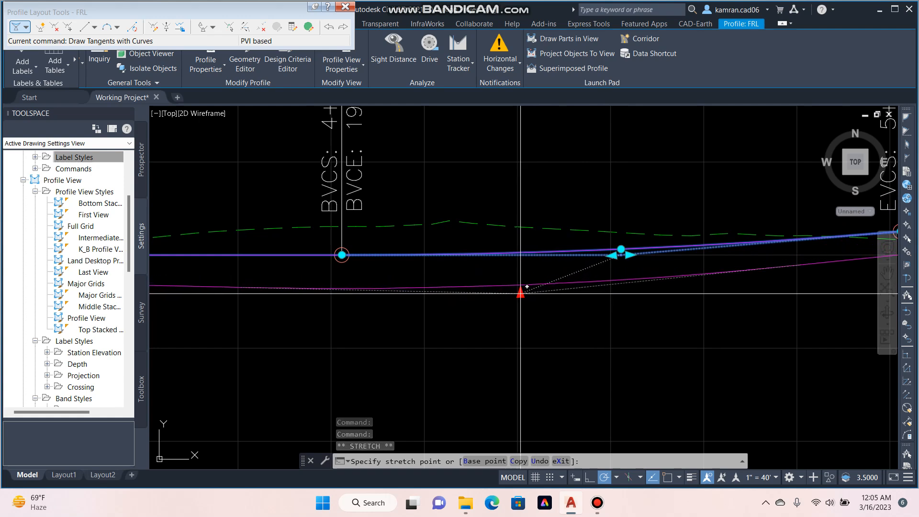
click(520, 294)
Check how the FRL band elevations respond to the moved PVI from the profile's start through the first vertical curve
scroll(639, 313, down, 2)
middle_drag(569, 328, 857, 150)
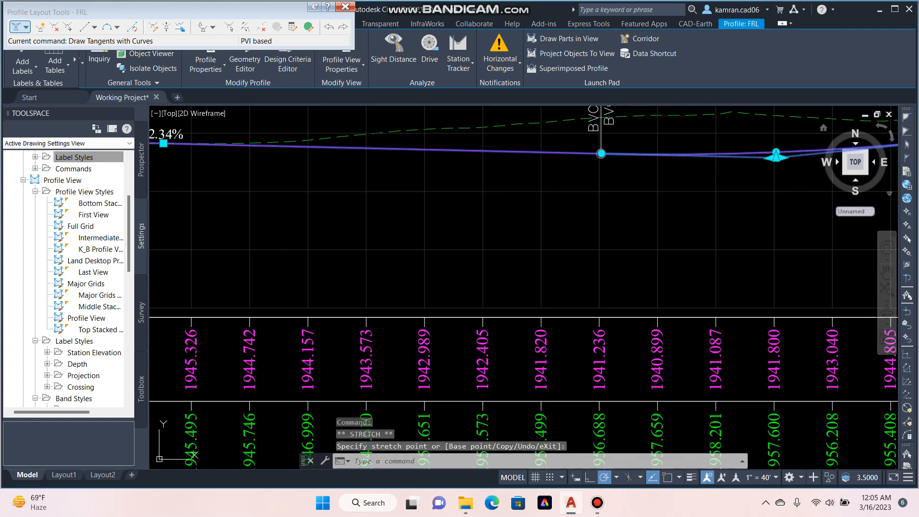
scroll(358, 353, down, 4)
scroll(273, 363, up, 6)
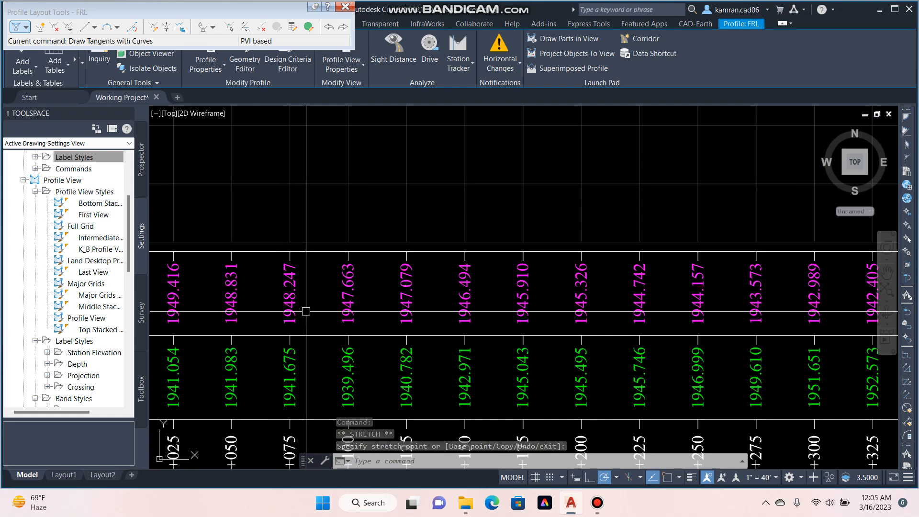
scroll(306, 311, down, 5)
scroll(306, 311, up, 5)
scroll(344, 263, down, 5)
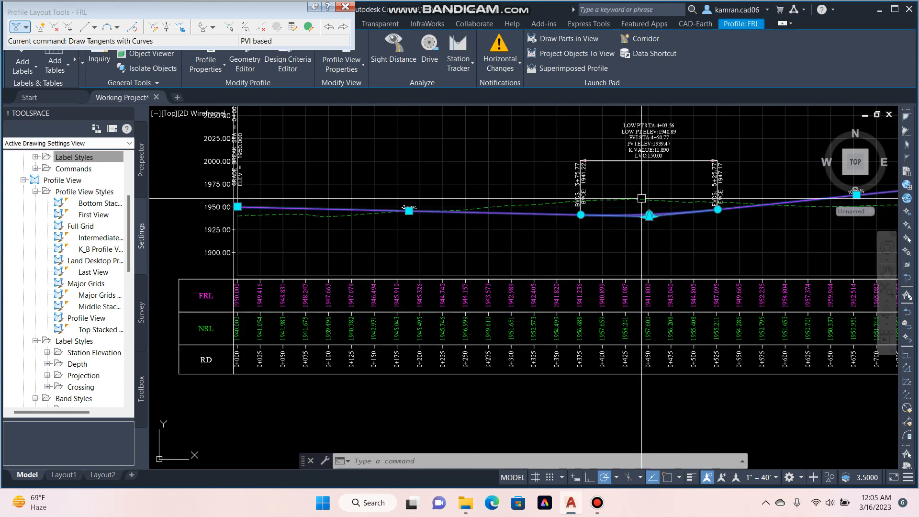
Move the second vertical curve's PVI down below the existing ground line to form a sag in the FRL profile
middle_drag(604, 229, 408, 253)
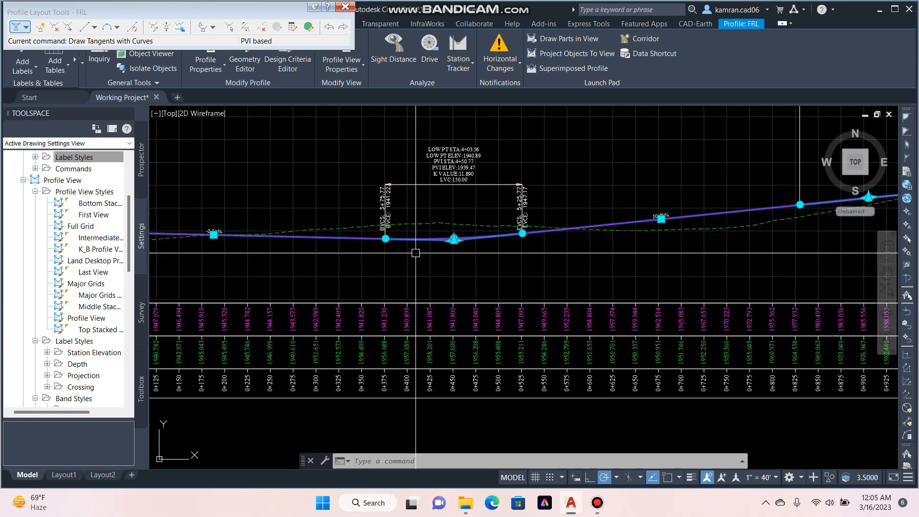
scroll(604, 222, up, 5)
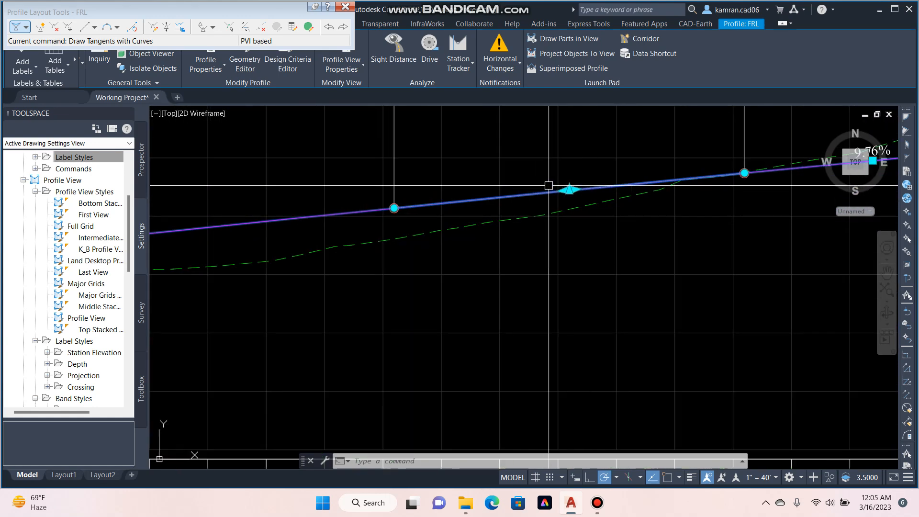
scroll(545, 187, up, 4)
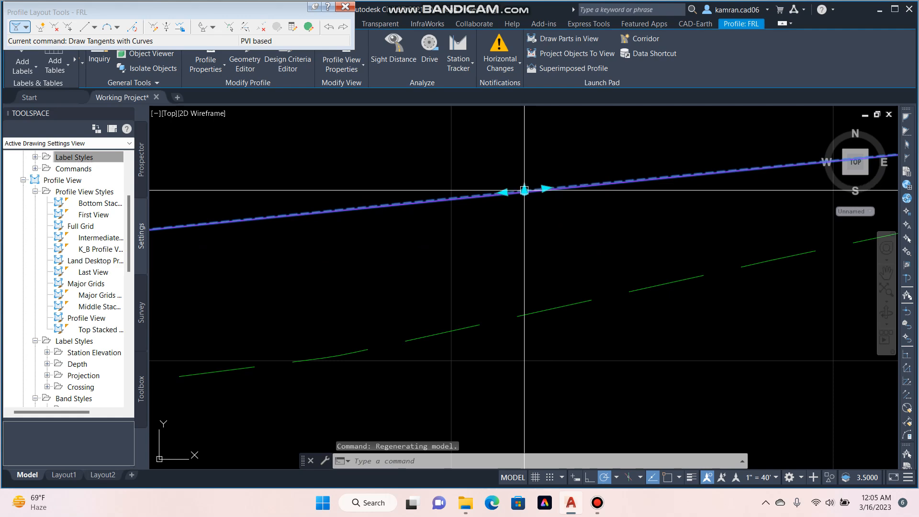
click(523, 190)
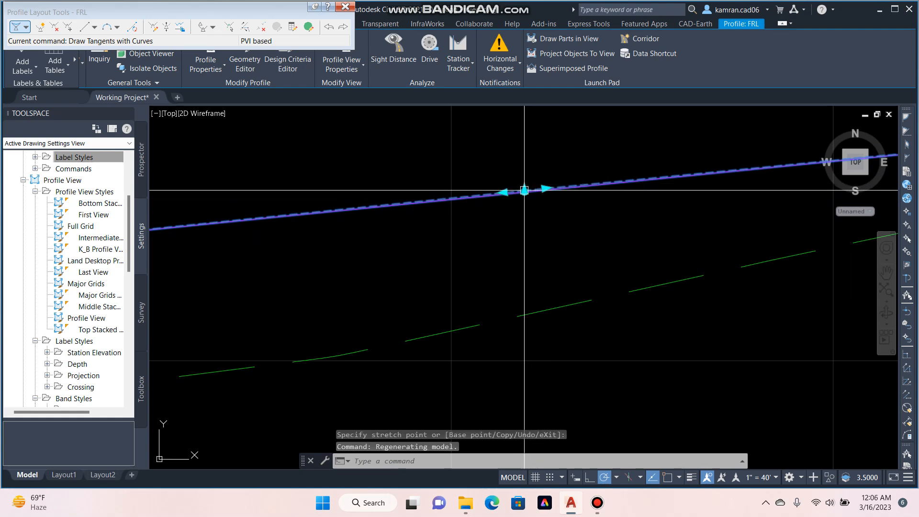
scroll(530, 256, down, 3)
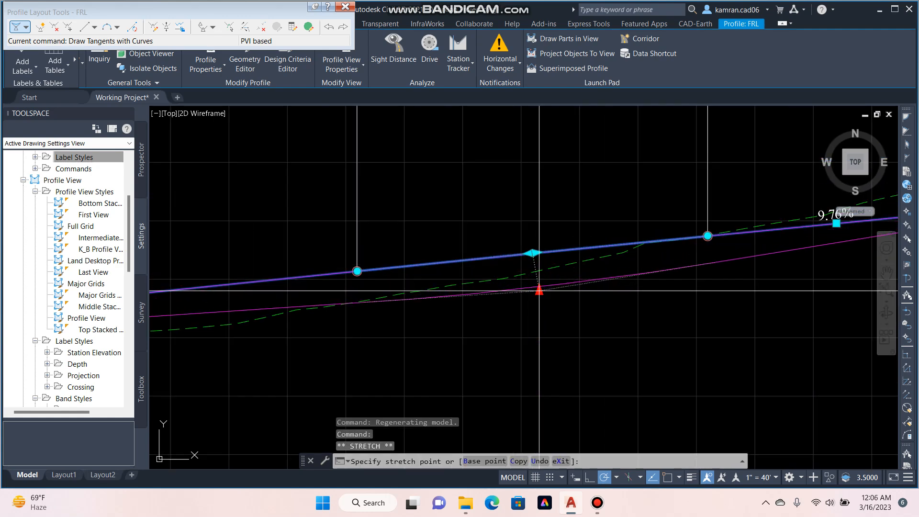
Raise the third vertical curve's PVI towards the ground line, giving grades of about 23.22% before it and 21.78% after it
scroll(539, 290, up, 5)
scroll(473, 270, down, 3)
scroll(564, 276, up, 6)
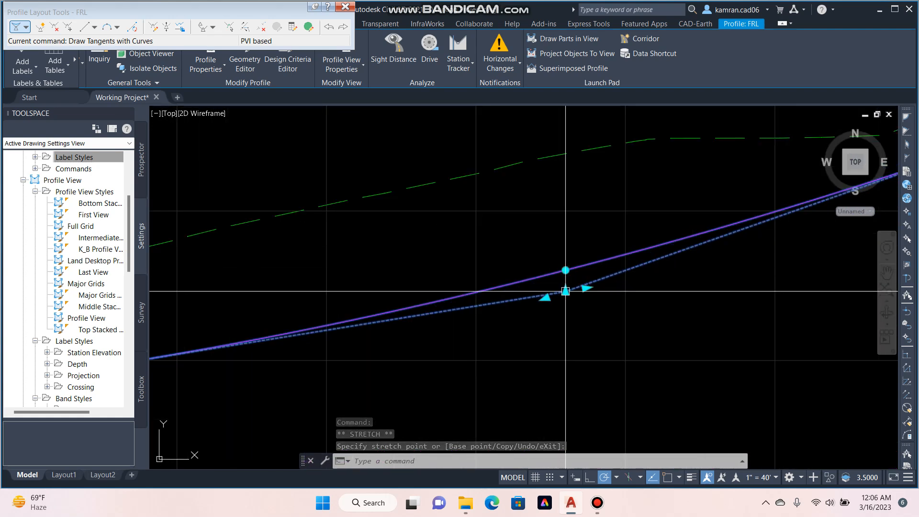
click(508, 198)
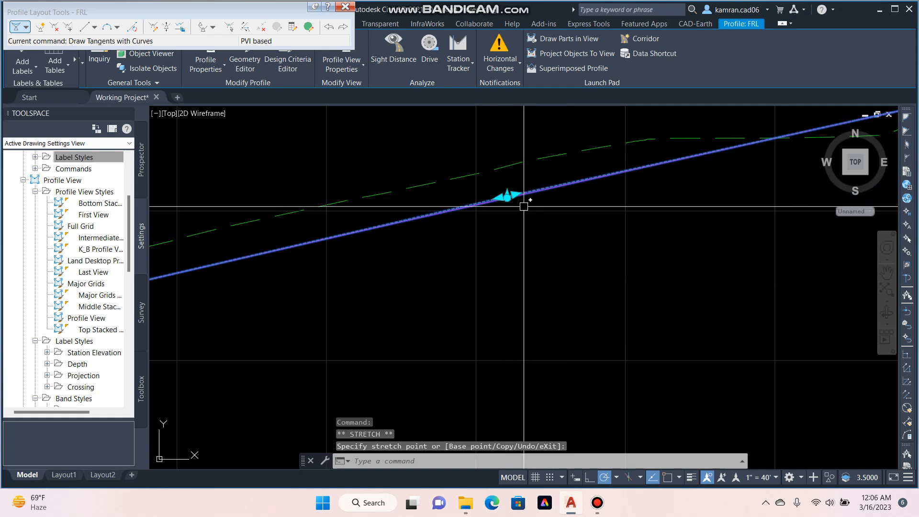
scroll(525, 210, down, 2)
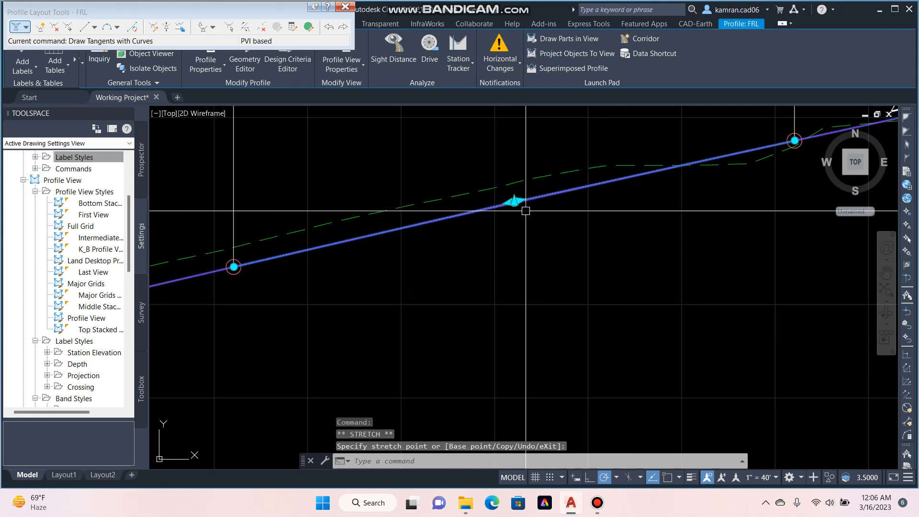
scroll(525, 210, down, 1)
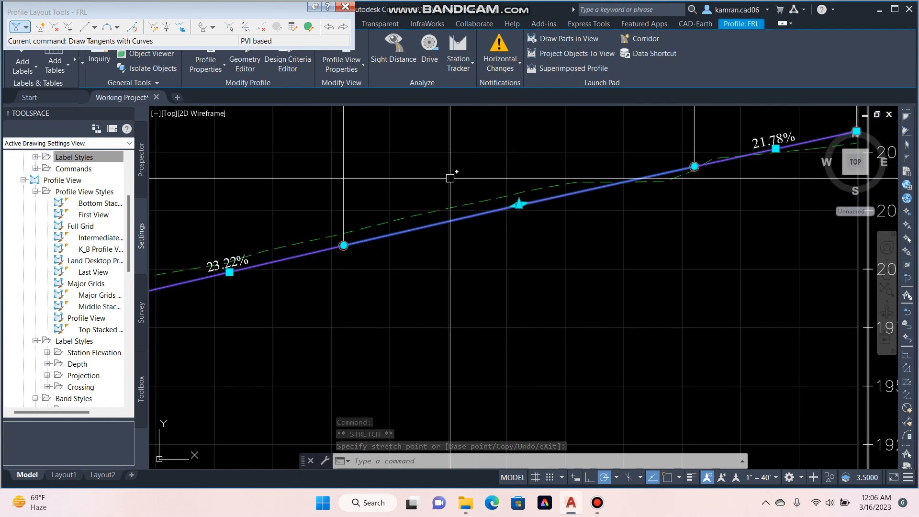
Review the FRL, NSL and RD bands and the reshaped design profile along the final part of the profile view
scroll(451, 180, down, 3)
scroll(450, 178, down, 2)
scroll(517, 211, up, 4)
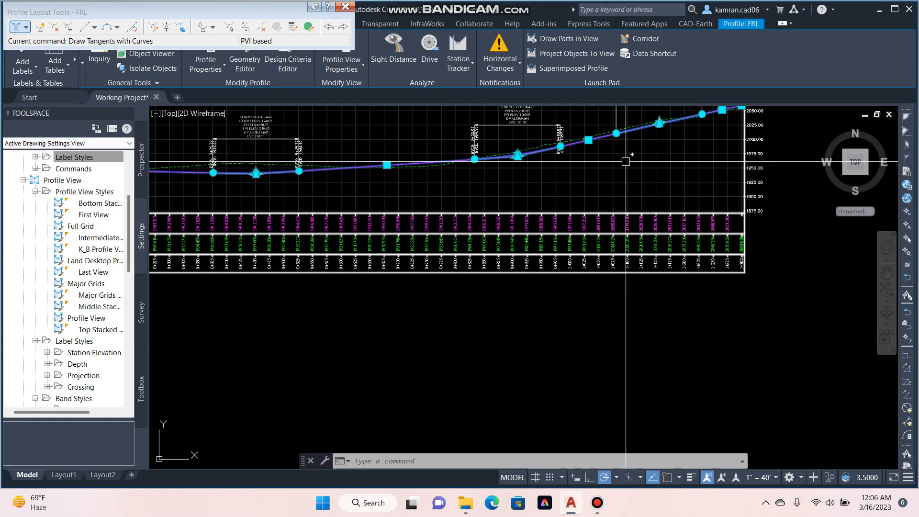
mouse_move(626, 161)
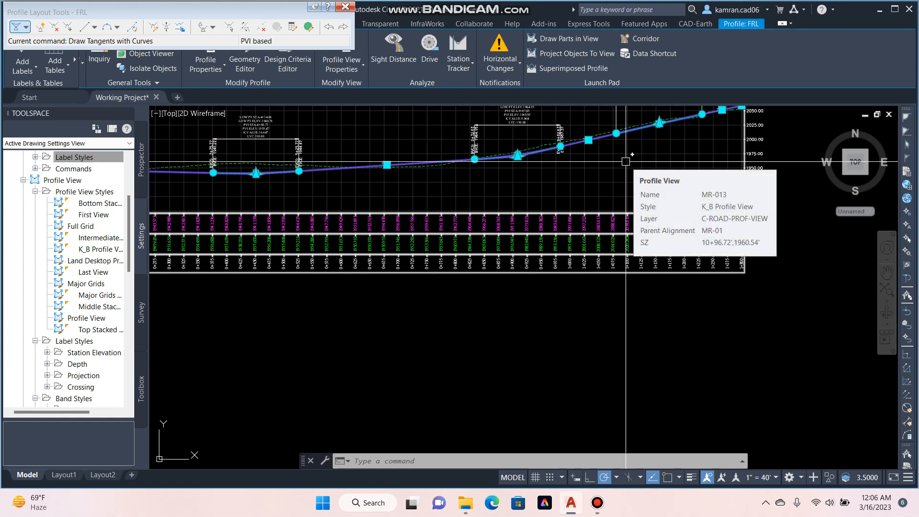
scroll(613, 233, up, 4)
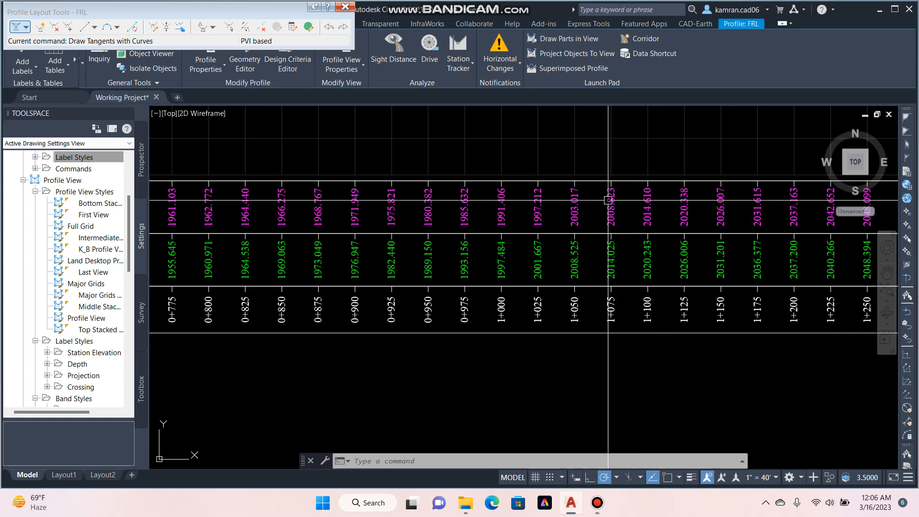
scroll(626, 203, down, 6)
scroll(660, 175, up, 3)
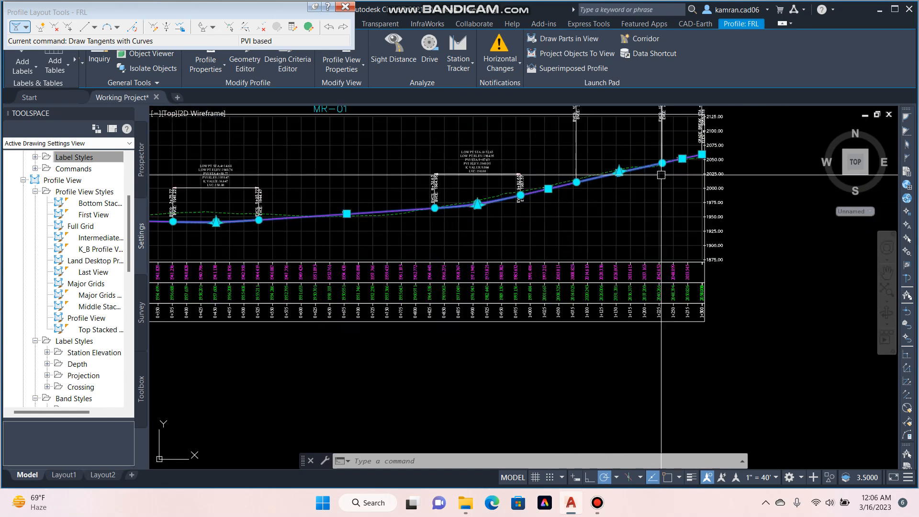